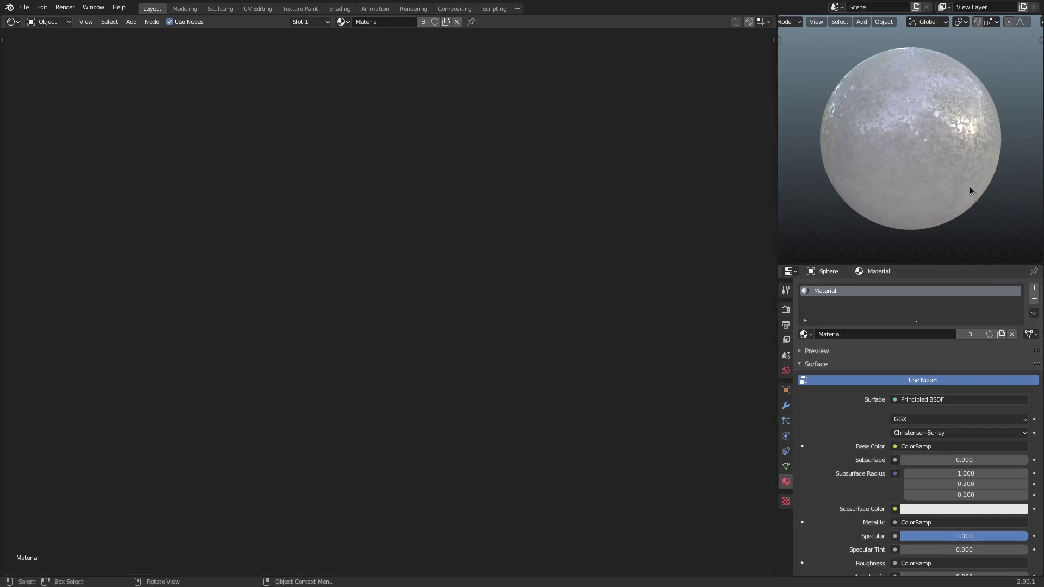
Step: Create a new file from the General template
{"action": "scroll", "coordinate": [969, 186], "scroll_direction": "up", "scroll_amount": 5}
{"action": "middle_click_drag", "start_coordinate": [915, 186], "coordinate": [940, 139]}
{"action": "scroll", "coordinate": [876, 179], "scroll_direction": "down", "scroll_amount": 4}
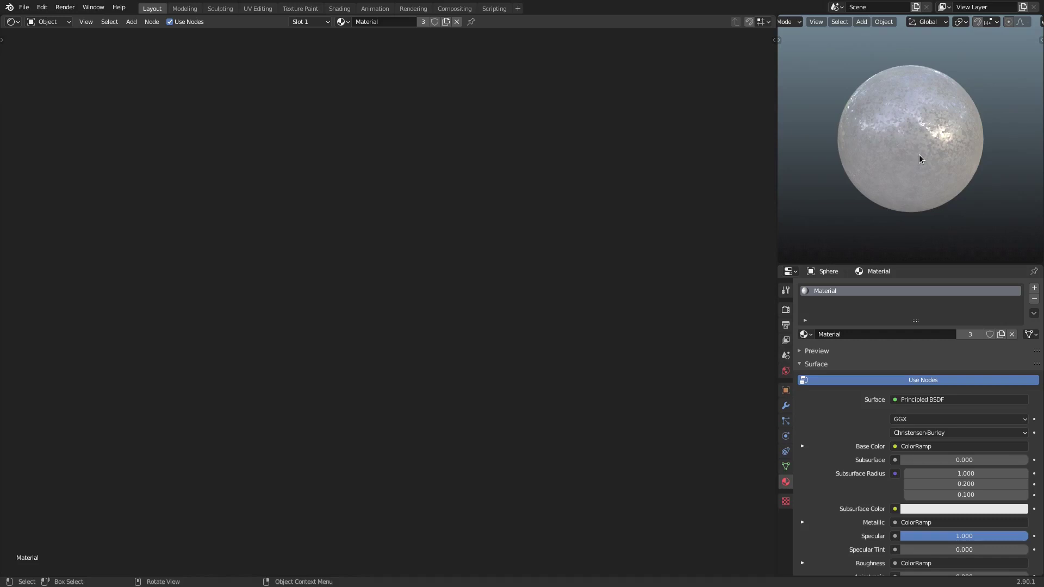
{"action": "left_click", "coordinate": [24, 7]}
{"action": "mouse_move", "coordinate": [31, 19]}
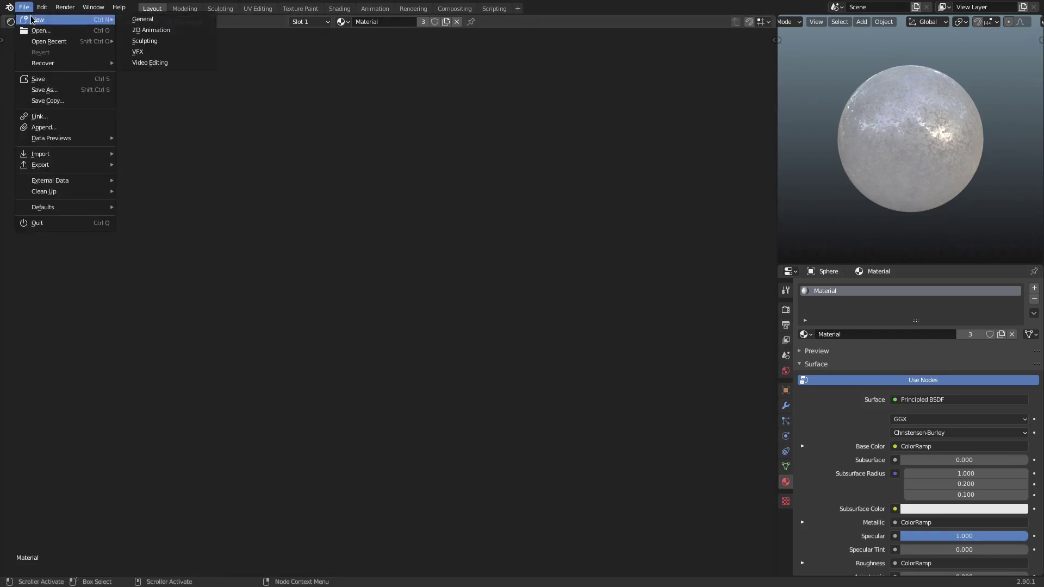
{"action": "left_click", "coordinate": [139, 20]}
{"action": "left_click", "coordinate": [489, 312]}
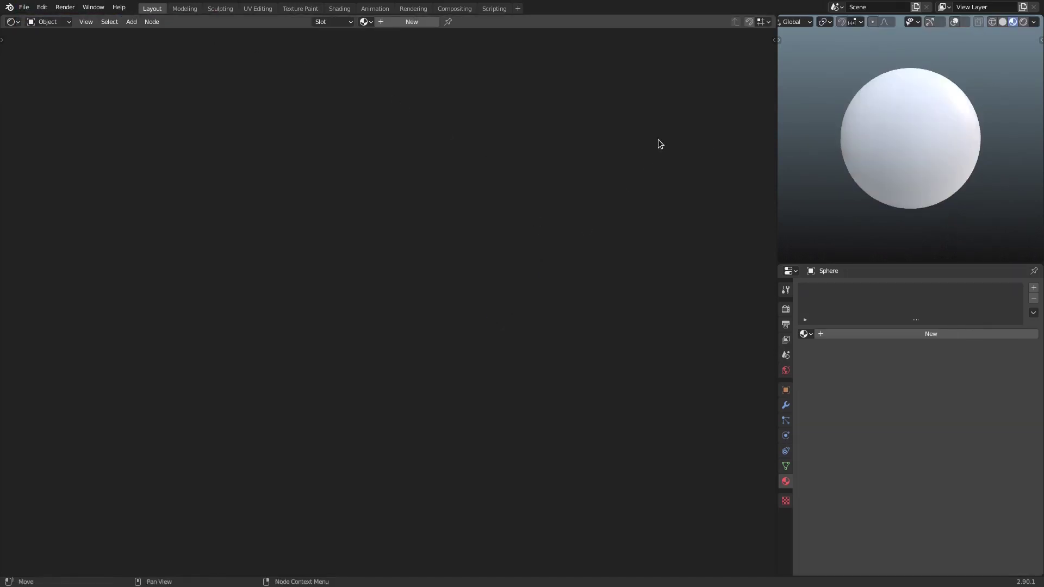
Step: Create a new material for the sphere
{"action": "scroll", "coordinate": [904, 125], "scroll_direction": "up", "scroll_amount": 4}
{"action": "scroll", "coordinate": [897, 125], "scroll_direction": "down", "scroll_amount": 2}
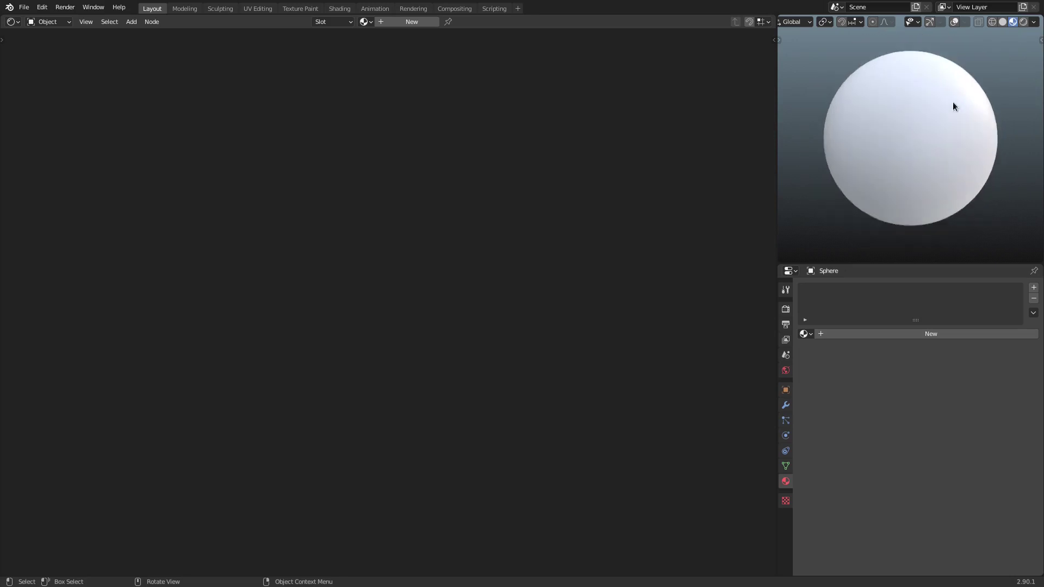
{"action": "left_click", "coordinate": [805, 334]}
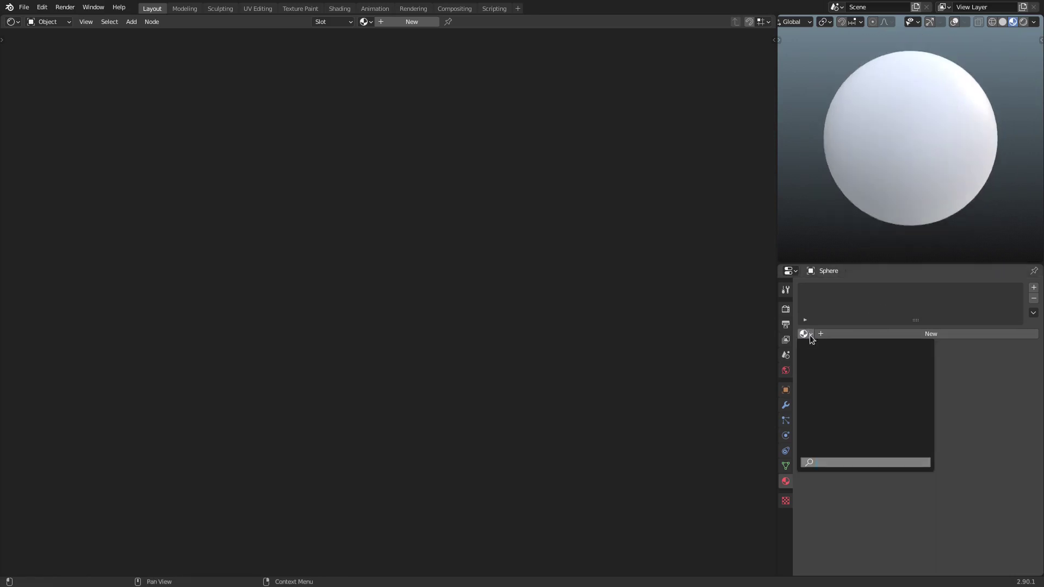
{"action": "left_click", "coordinate": [364, 22]}
{"action": "left_click", "coordinate": [390, 22]}
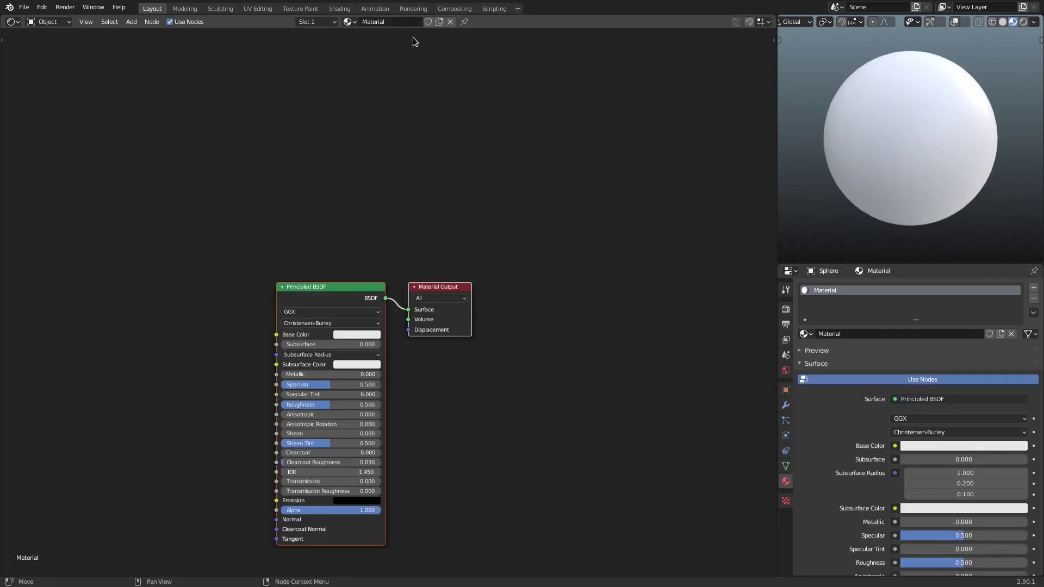
{"action": "middle_click_drag", "start_coordinate": [412, 235], "coordinate": [553, 129]}
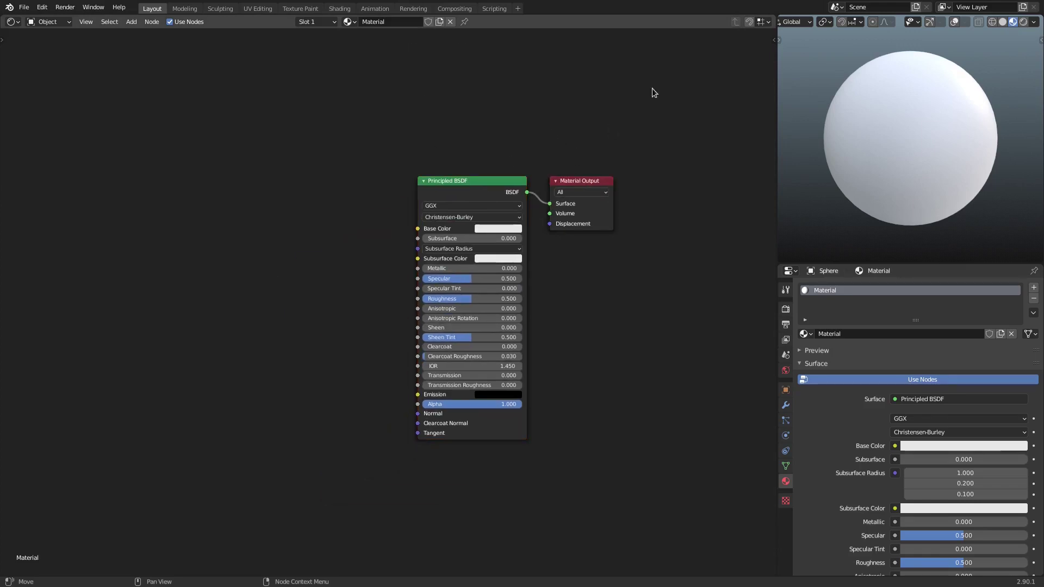
Step: Switch the main editor area to the 3D Viewport and back to the Shader Editor
{"action": "left_click", "coordinate": [15, 23]}
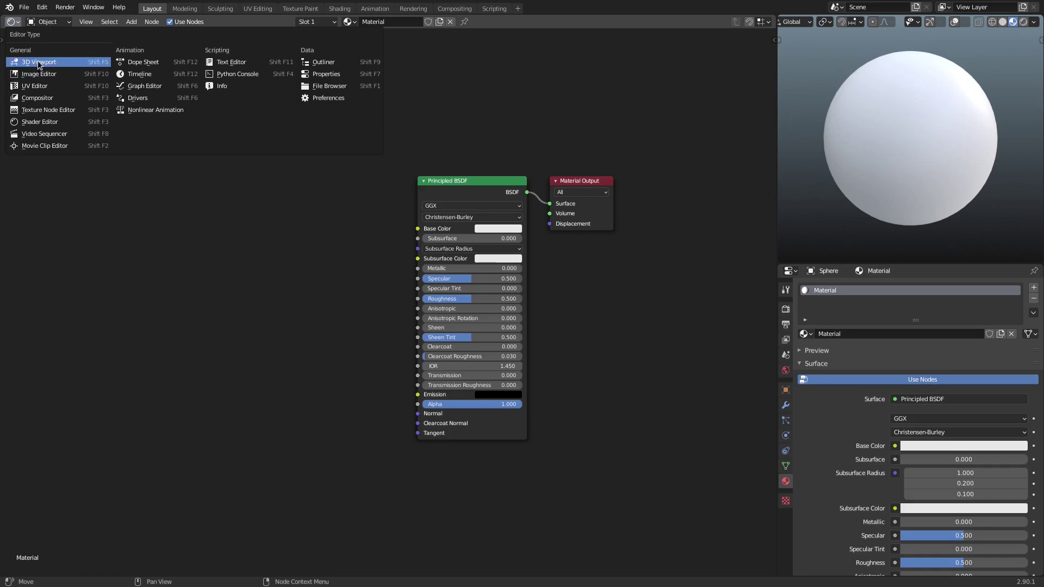
{"action": "left_click", "coordinate": [44, 125]}
{"action": "left_click", "coordinate": [14, 23]}
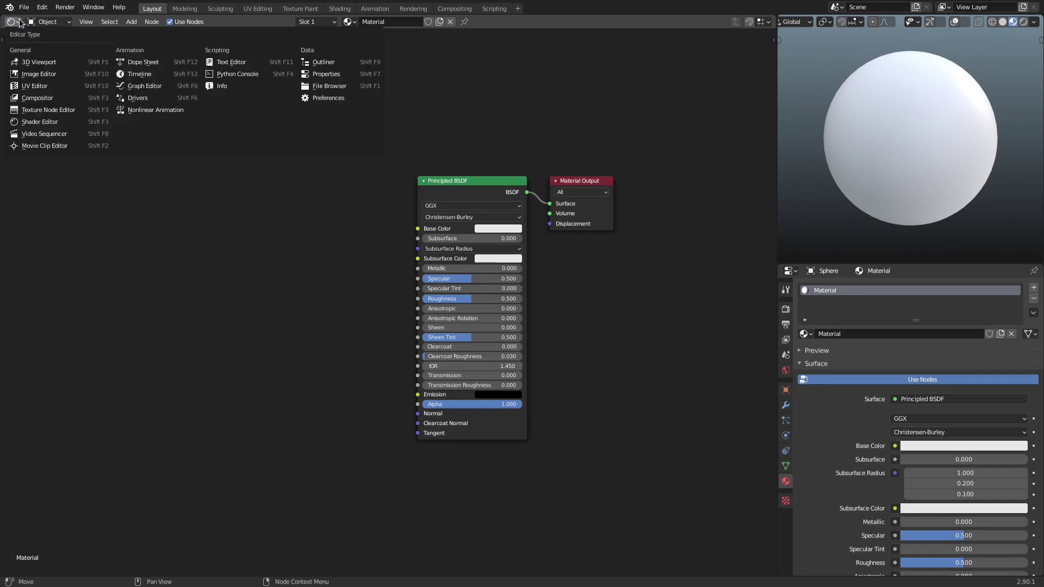
{"action": "left_click", "coordinate": [28, 56]}
{"action": "left_click", "coordinate": [14, 23]}
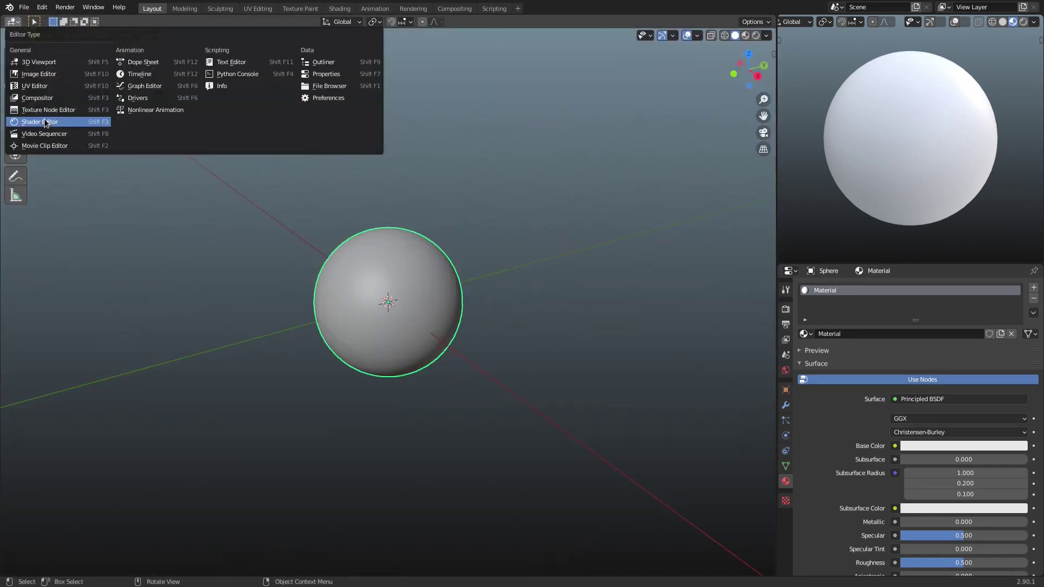
{"action": "left_click", "coordinate": [44, 120]}
Step: Move the Principled BSDF node slightly away from Material Output and add a ColorRamp node to the left of the shader
{"action": "mouse_move", "coordinate": [461, 186]}
{"action": "left_mouse_down"}
{"action": "mouse_move", "coordinate": [418, 183]}
{"action": "mouse_move", "coordinate": [443, 184]}
{"action": "left_mouse_up"}
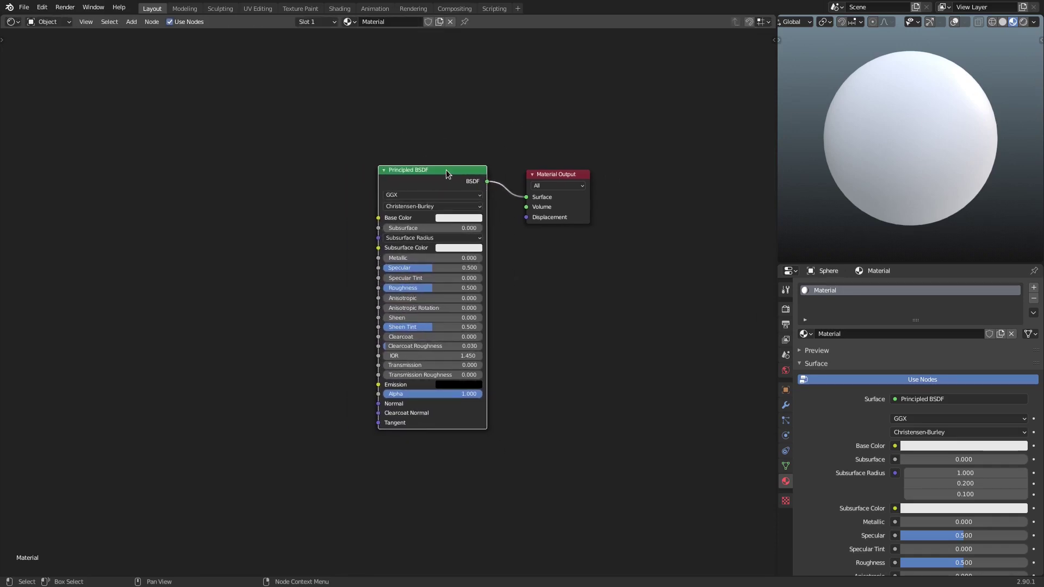
{"action": "left_click_drag", "start_coordinate": [449, 172], "coordinate": [440, 172]}
{"action": "scroll", "coordinate": [349, 150], "scroll_direction": "left", "scroll_amount": 5, "text": "ctrl"}
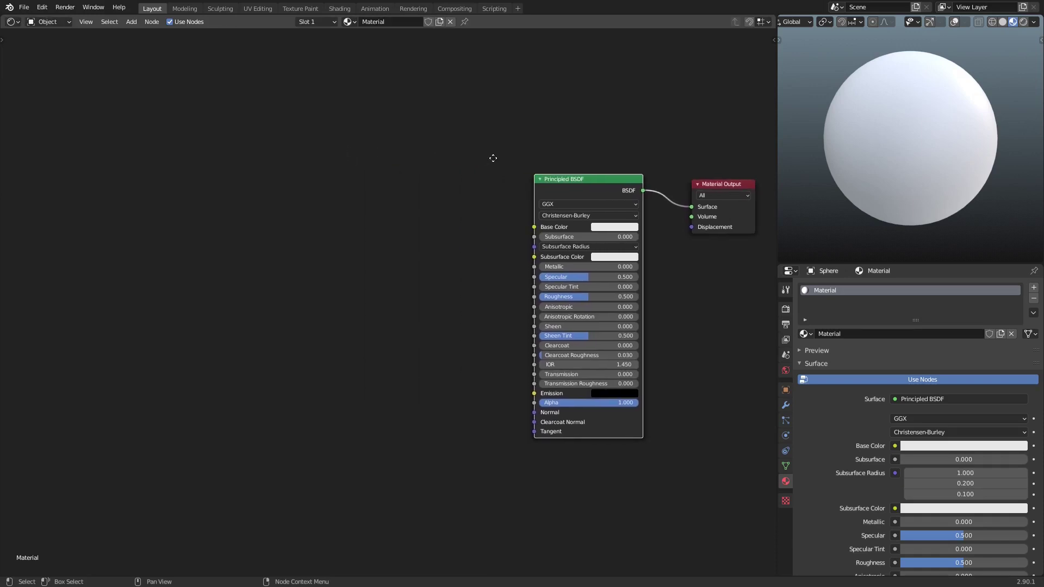
{"action": "key", "text": "shift+a"}
{"action": "left_click", "coordinate": [331, 197]}
{"action": "type", "text": "col"}
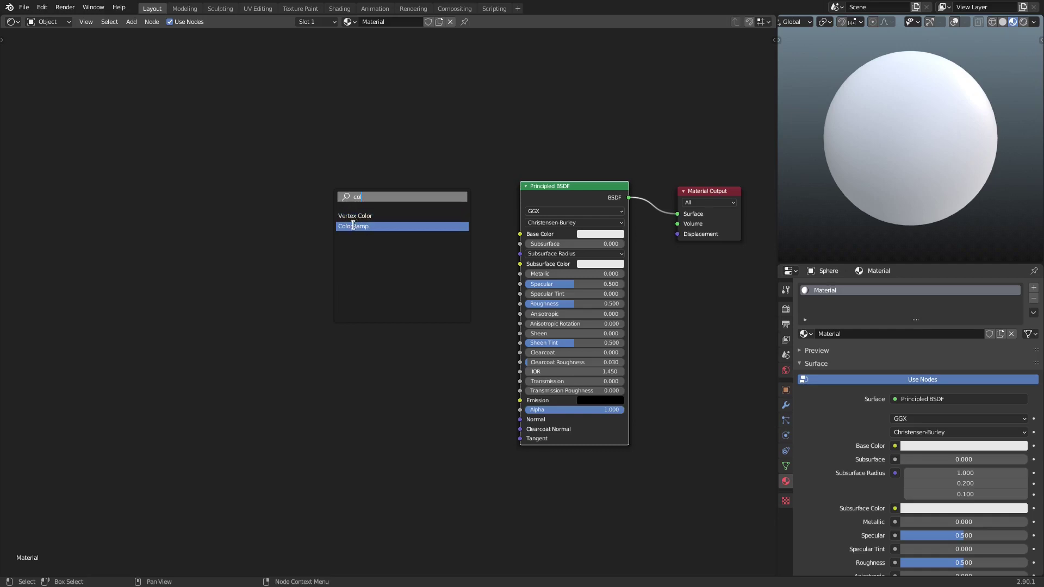
{"action": "left_click", "coordinate": [368, 228]}
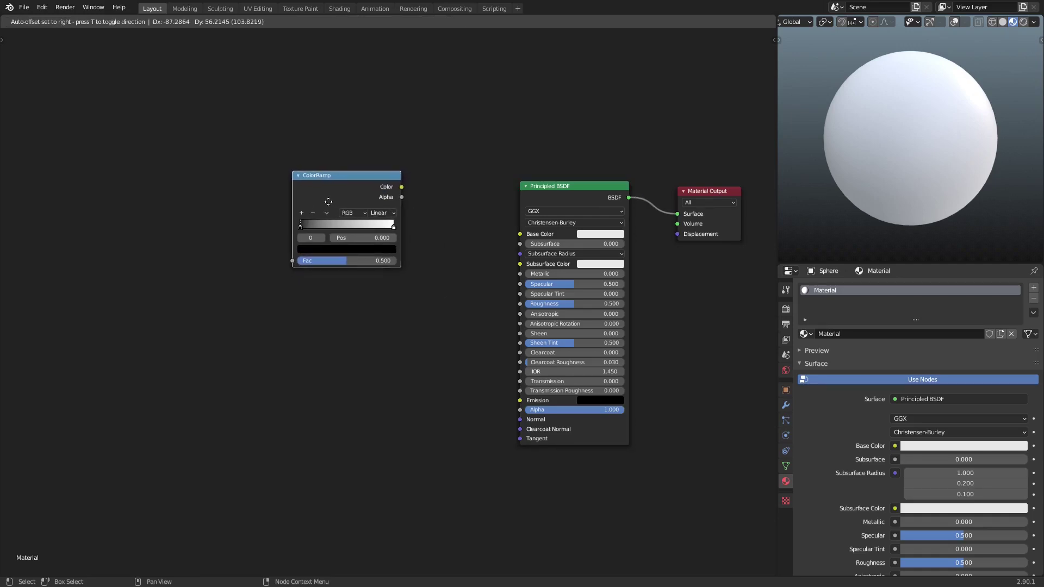
{"action": "left_click", "coordinate": [327, 200]}
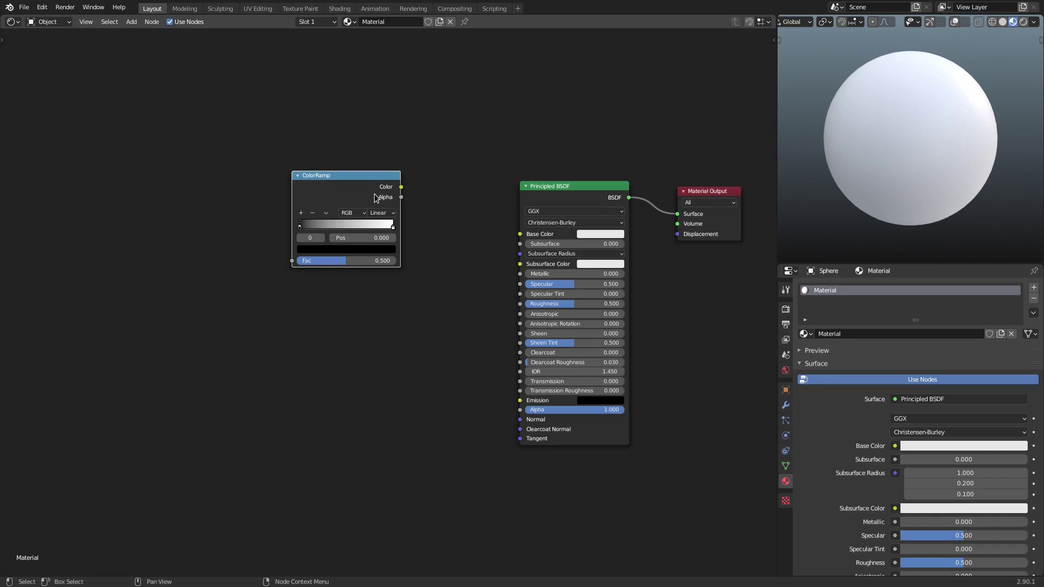
Step: Duplicate the ColorRamp node twice, stacking the copies in a column below the original
{"action": "key", "text": "shift+d"}
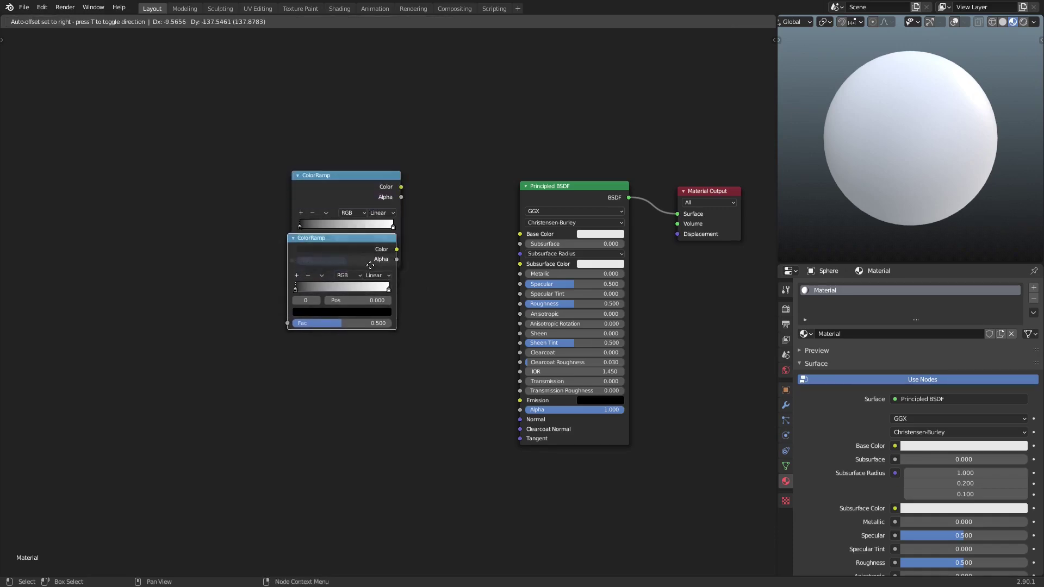
{"action": "left_click", "coordinate": [374, 300]}
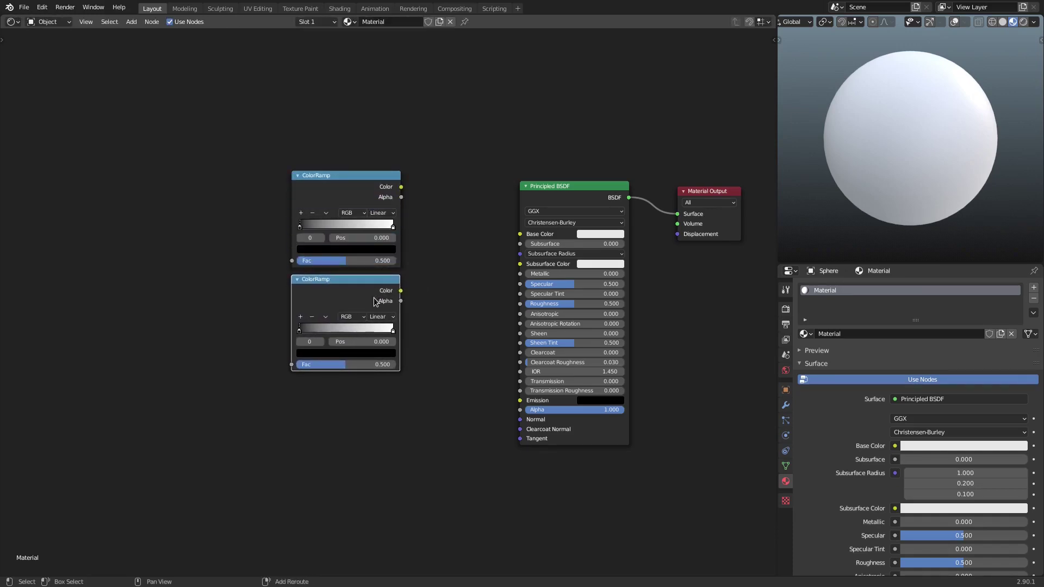
{"action": "key", "text": "shift+d"}
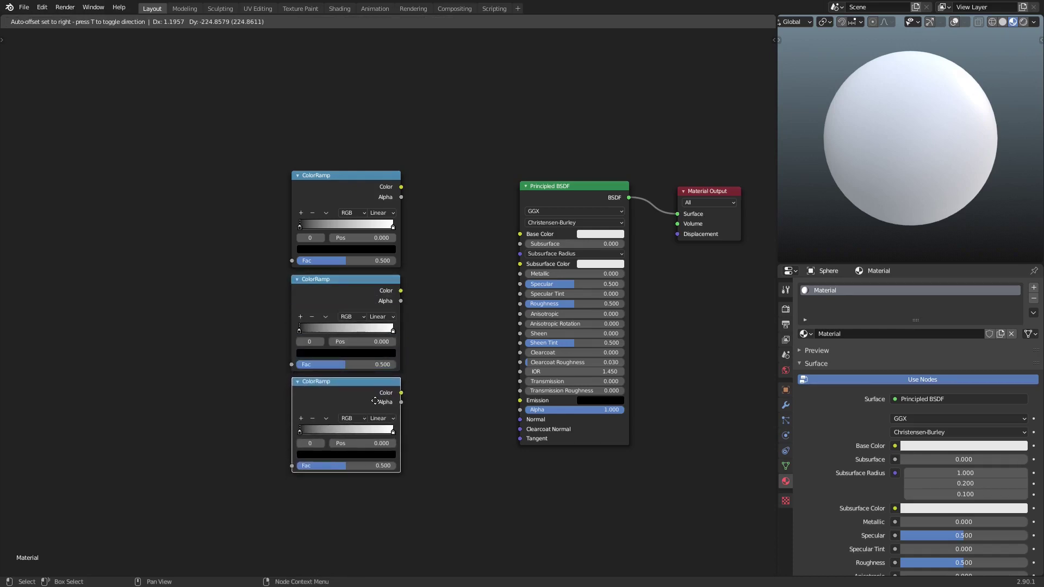
{"action": "left_click", "coordinate": [374, 404]}
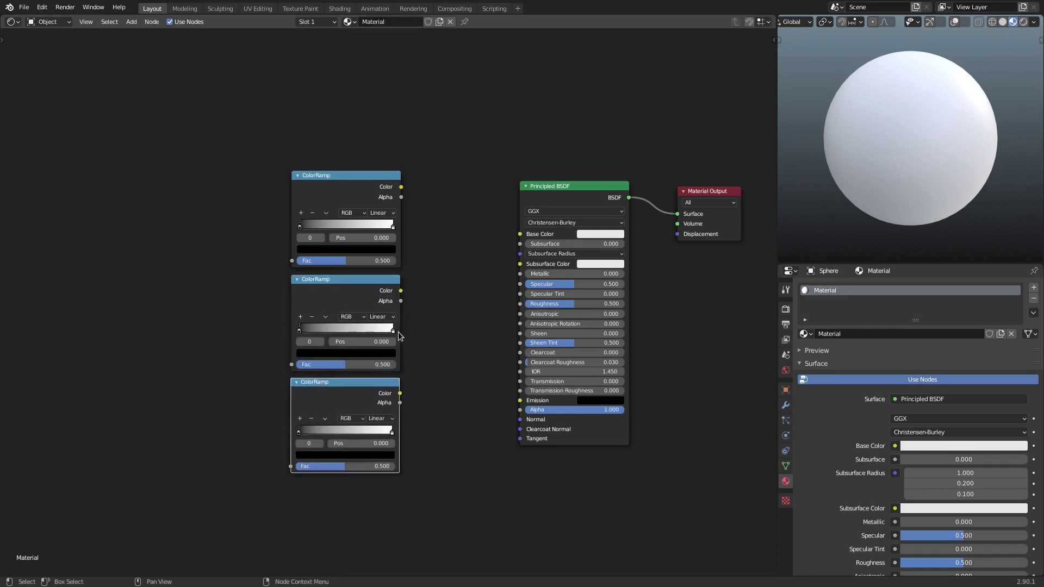
Step: Connect the lower ColorRamp's Color to Roughness, the middle one's to Metallic and the upper one's to Base Color on the Principled BSDF
{"action": "left_click", "coordinate": [401, 396]}
{"action": "left_click_drag", "start_coordinate": [401, 394], "coordinate": [519, 304]}
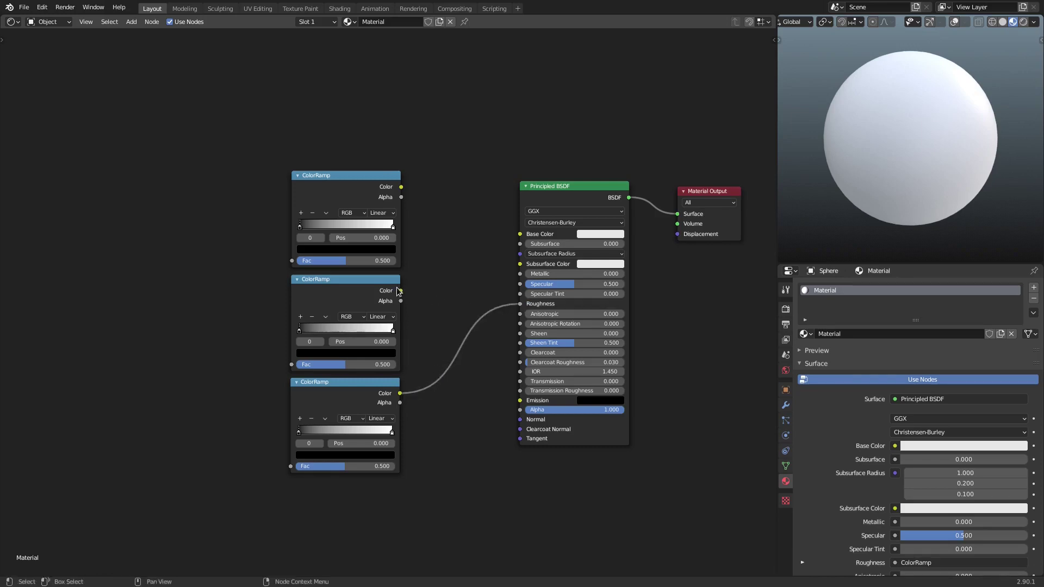
{"action": "left_click_drag", "start_coordinate": [400, 293], "coordinate": [520, 273]}
{"action": "left_click_drag", "start_coordinate": [401, 187], "coordinate": [521, 234]}
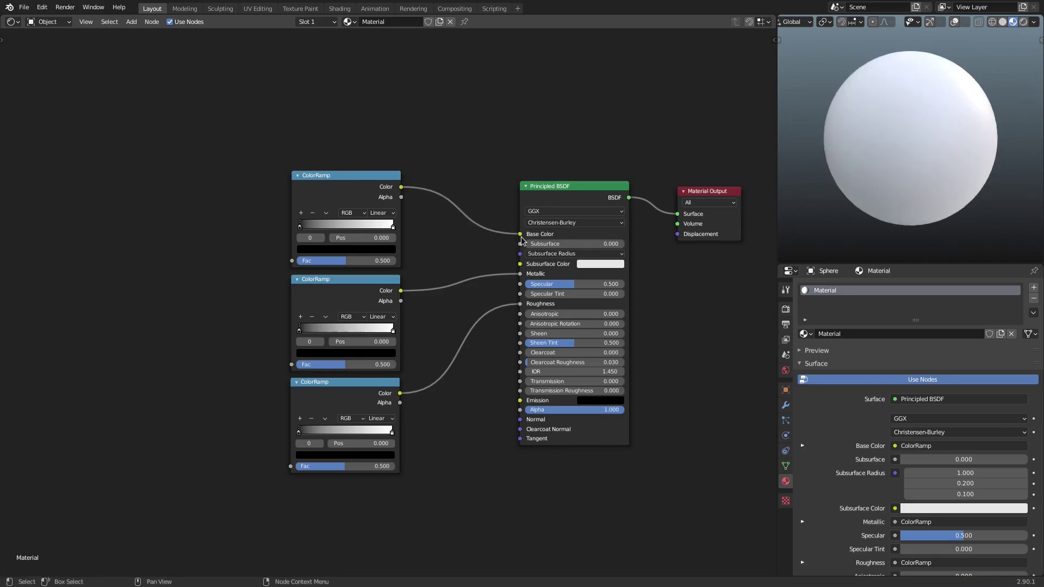
Step: Move the three ColorRamp nodes together slightly upward in the node layout
{"action": "left_click_drag", "start_coordinate": [455, 492], "coordinate": [343, 139]}
{"action": "left_click_drag", "start_coordinate": [351, 175], "coordinate": [349, 151]}
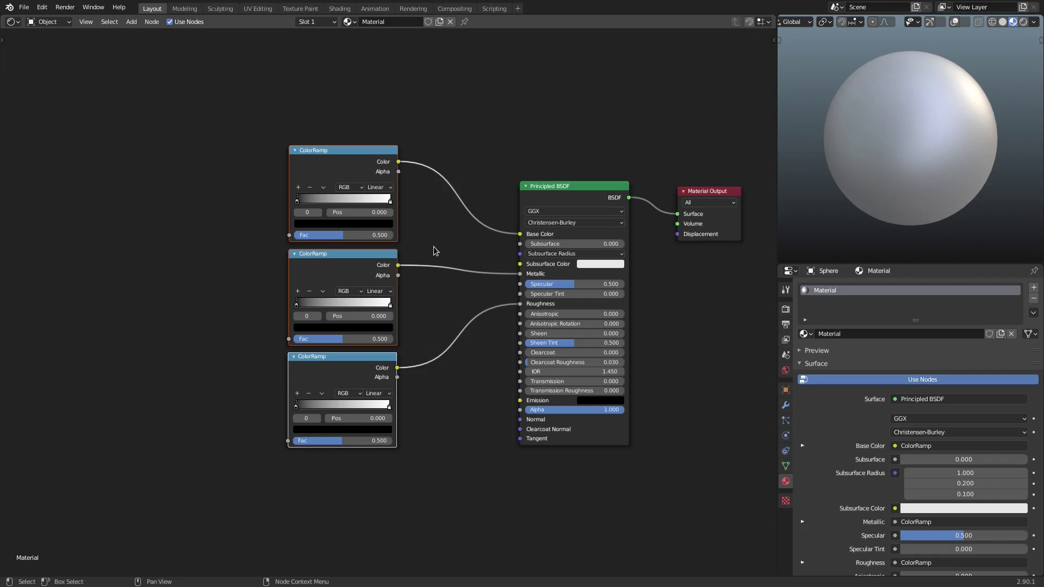
{"action": "left_click", "coordinate": [435, 305]}
Step: Add a Noise Texture node to the left of the upper ColorRamp
{"action": "middle_click_drag", "start_coordinate": [361, 187], "coordinate": [468, 187]}
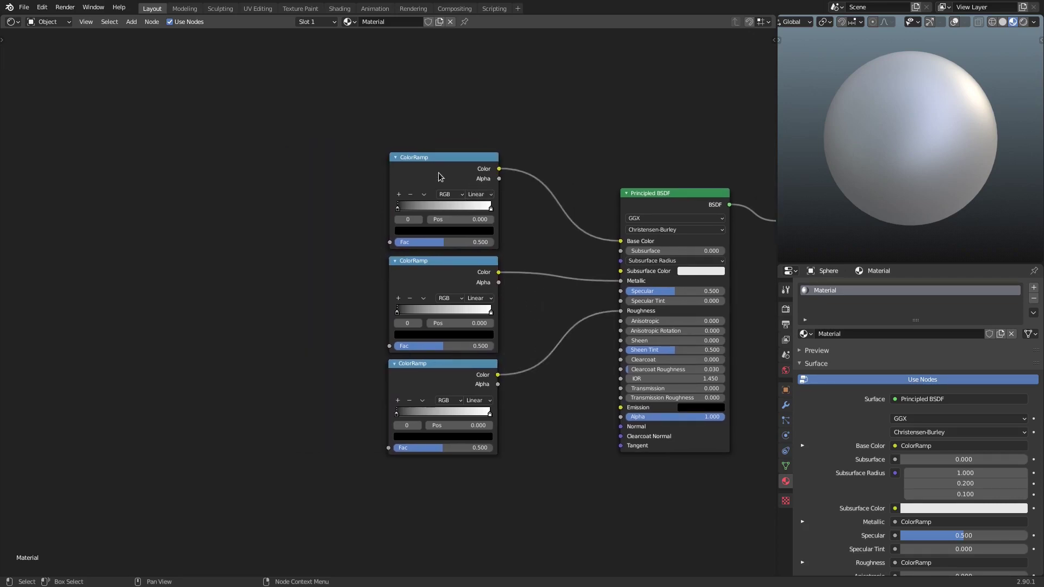
{"action": "key", "text": "shift+a"}
{"action": "left_click", "coordinate": [273, 195]}
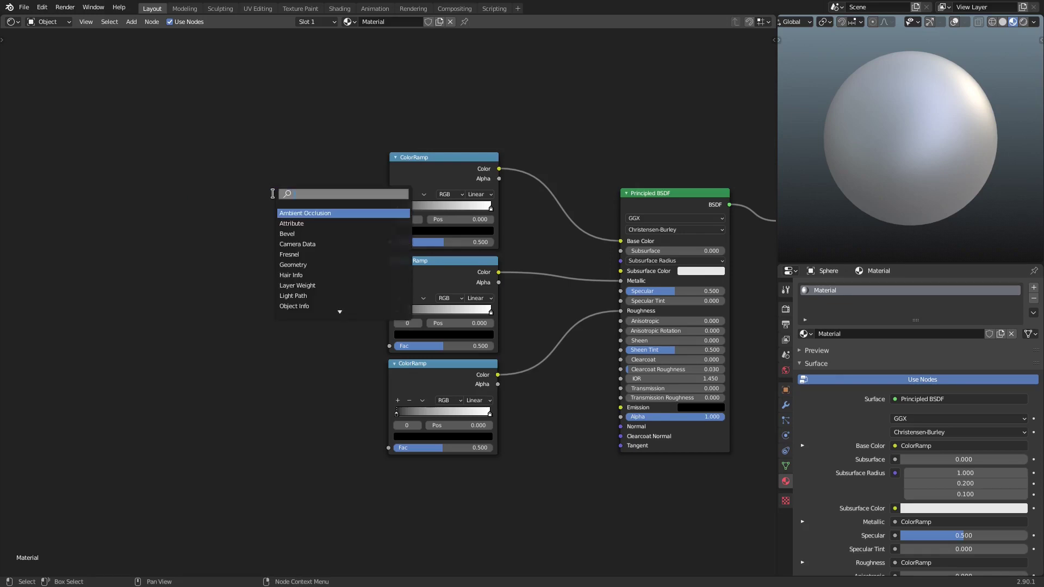
{"action": "type", "text": "noise"}
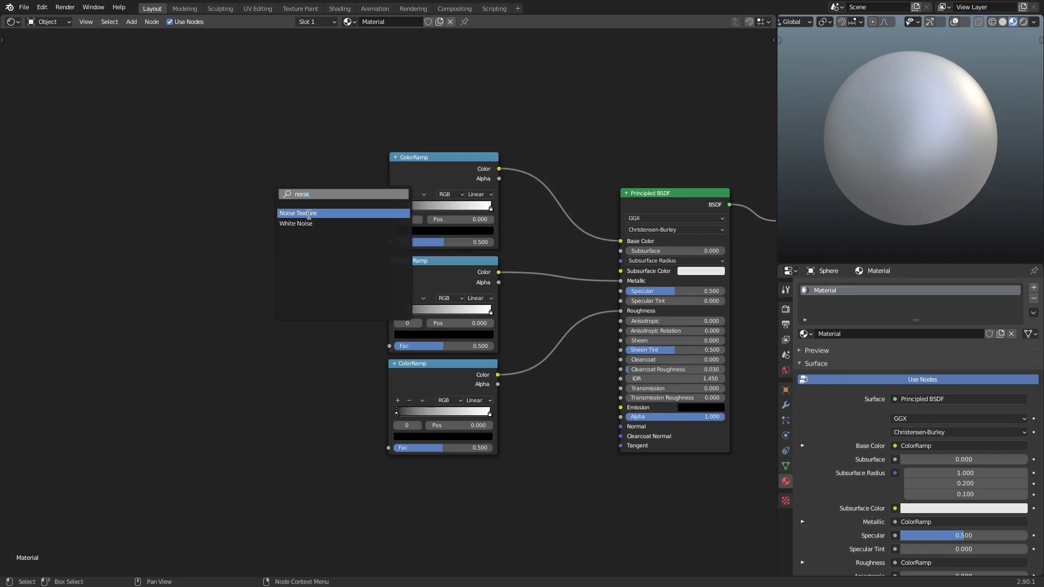
{"action": "left_click", "coordinate": [294, 214]}
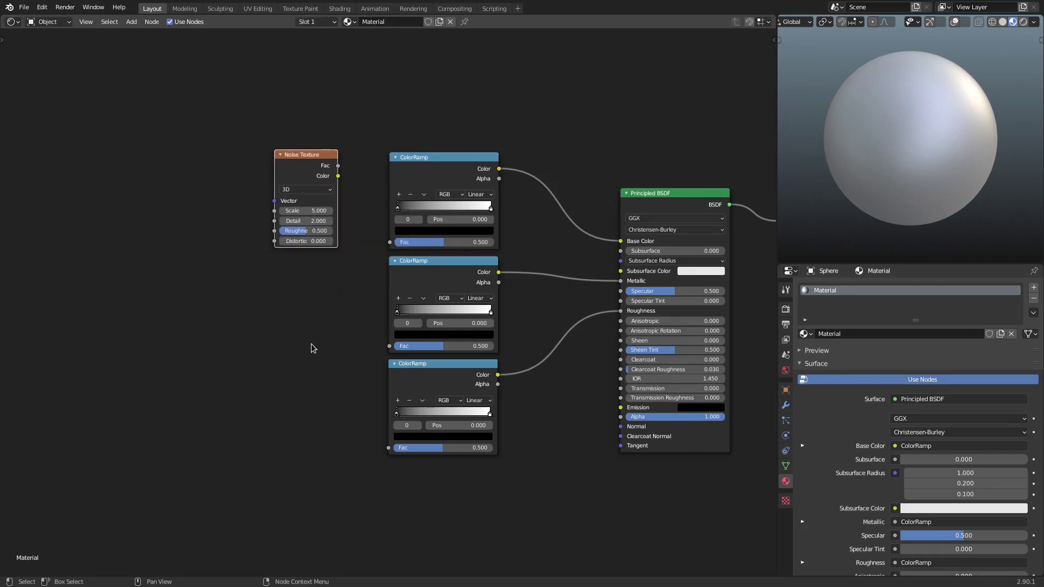
{"action": "mouse_move", "coordinate": [316, 165]}
{"action": "left_mouse_down"}
{"action": "mouse_move", "coordinate": [336, 163]}
{"action": "mouse_move", "coordinate": [321, 165]}
{"action": "left_mouse_up"}
Step: Duplicate the Noise Texture twice, placing one copy beside the middle ColorRamp and another farther left in the same row
{"action": "key", "text": "shift+d"}
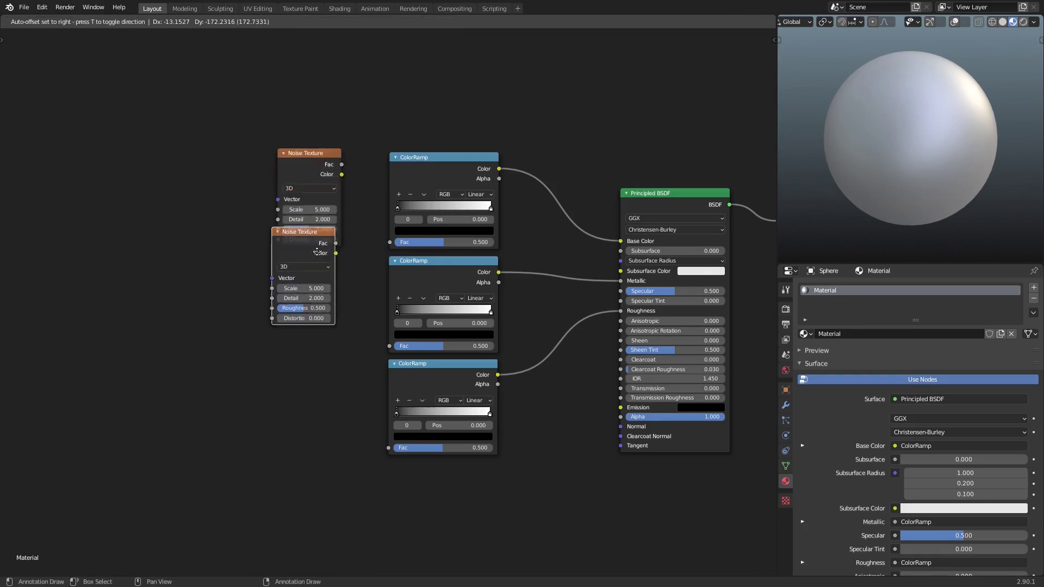
{"action": "left_click", "coordinate": [321, 275]}
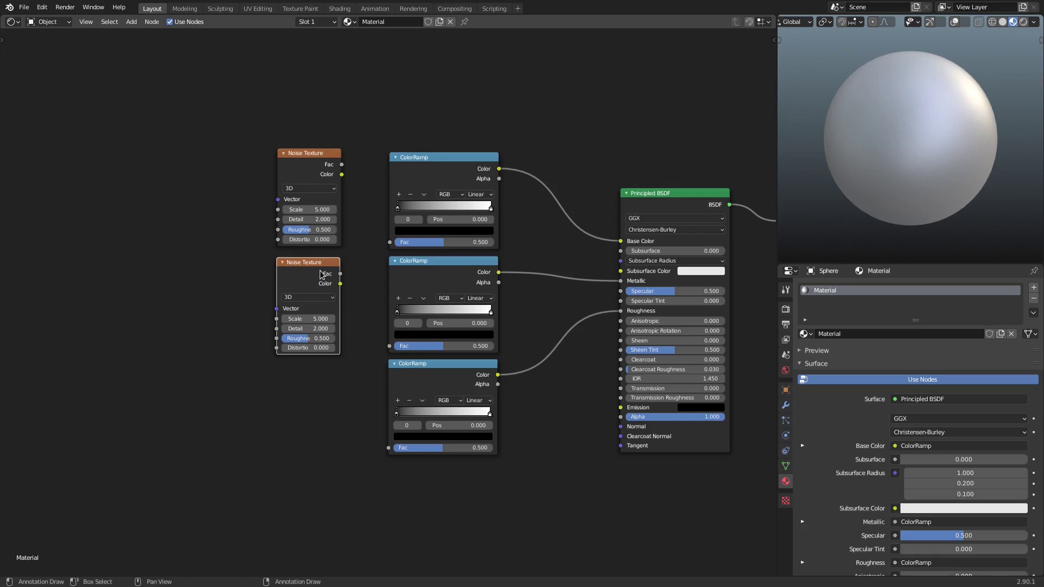
{"action": "middle_click_drag", "start_coordinate": [409, 221], "coordinate": [443, 225]}
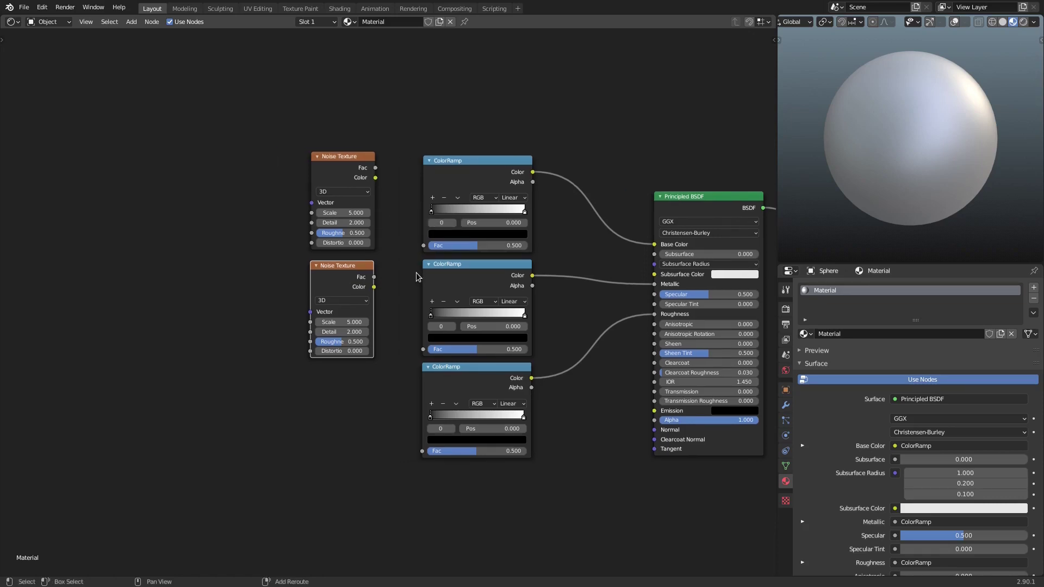
{"action": "key", "text": "shift+d"}
{"action": "left_click", "coordinate": [225, 275]}
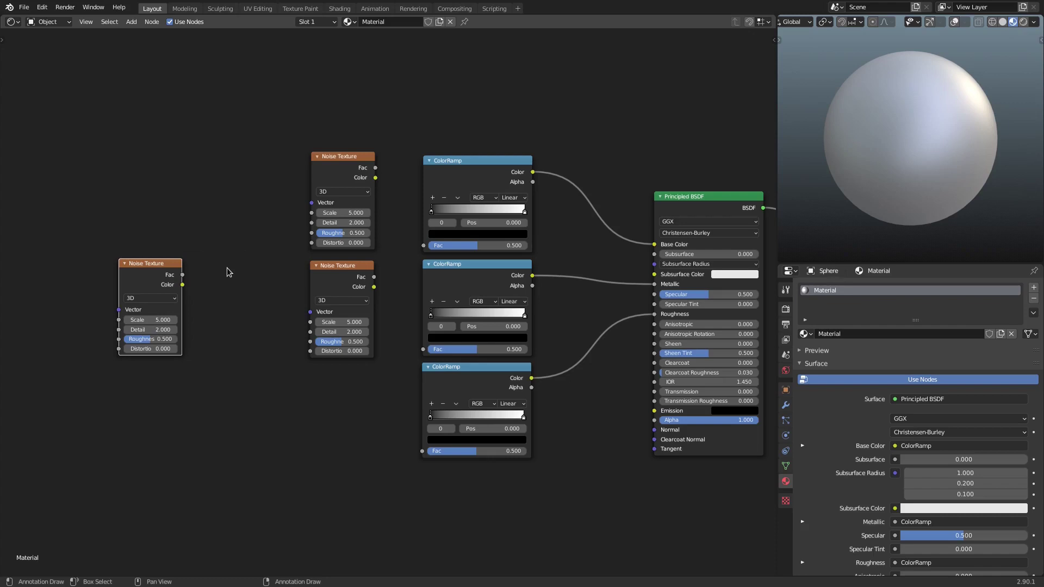
Step: Add a Voronoi Texture between the two Noise Textures in the middle row and place a duplicate beside the lower ColorRamp
{"action": "key", "text": "shift+a"}
{"action": "left_click", "coordinate": [243, 277]}
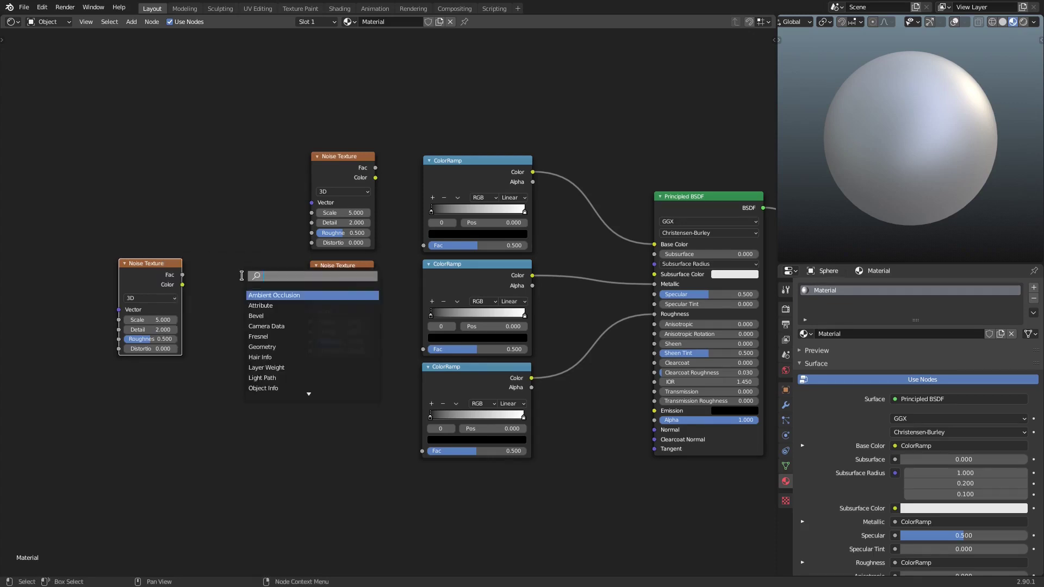
{"action": "type", "text": "vor"}
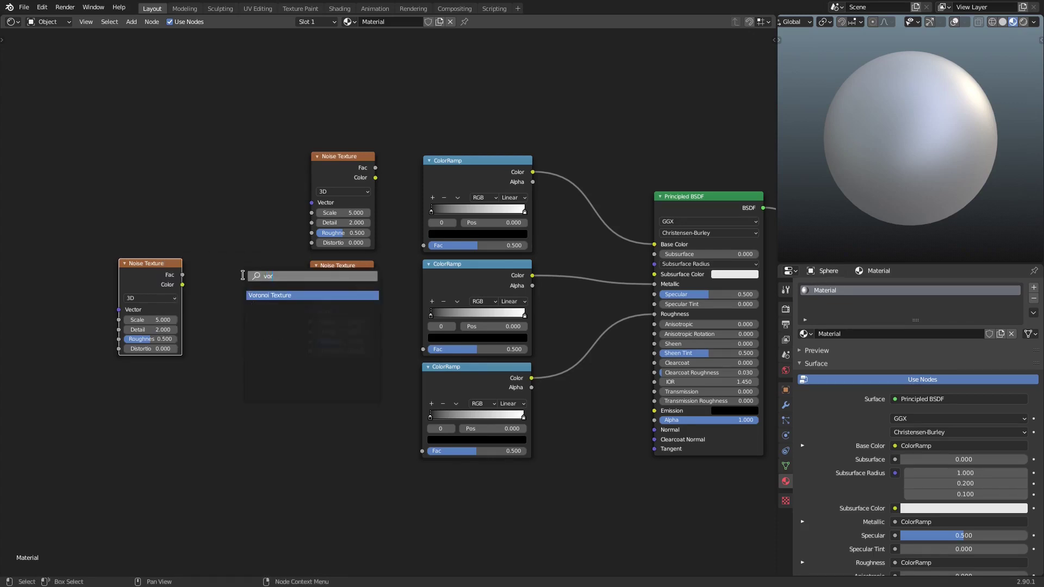
{"action": "left_click", "coordinate": [283, 295]}
{"action": "left_click", "coordinate": [253, 281]}
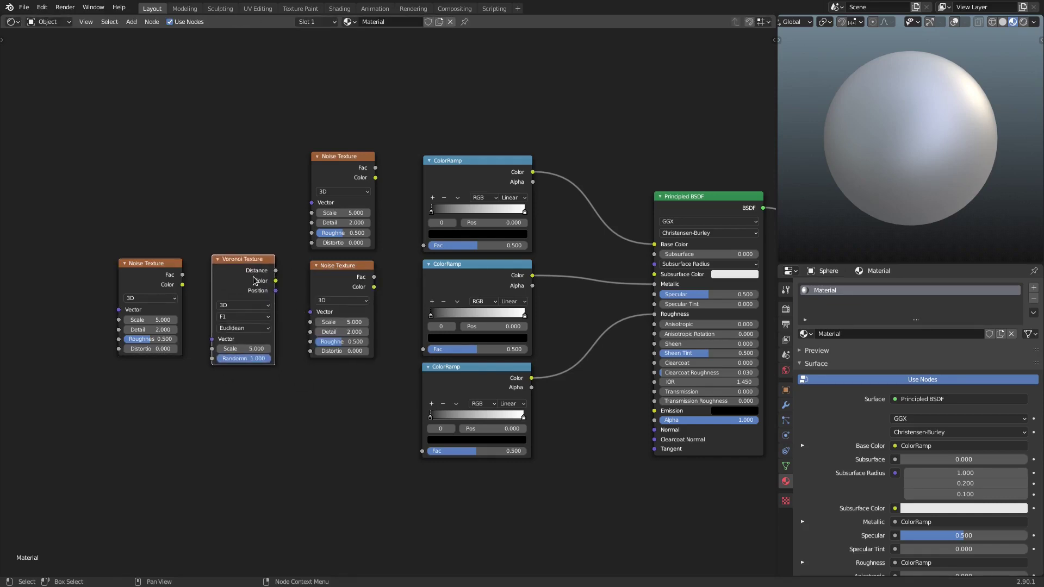
{"action": "key", "text": "shift+d"}
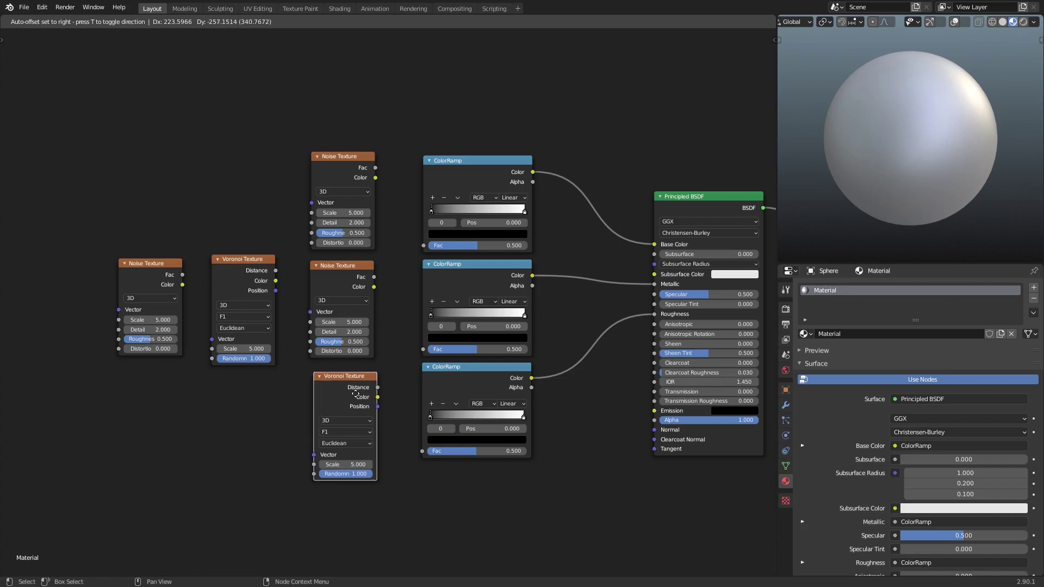
{"action": "left_click", "coordinate": [356, 393]}
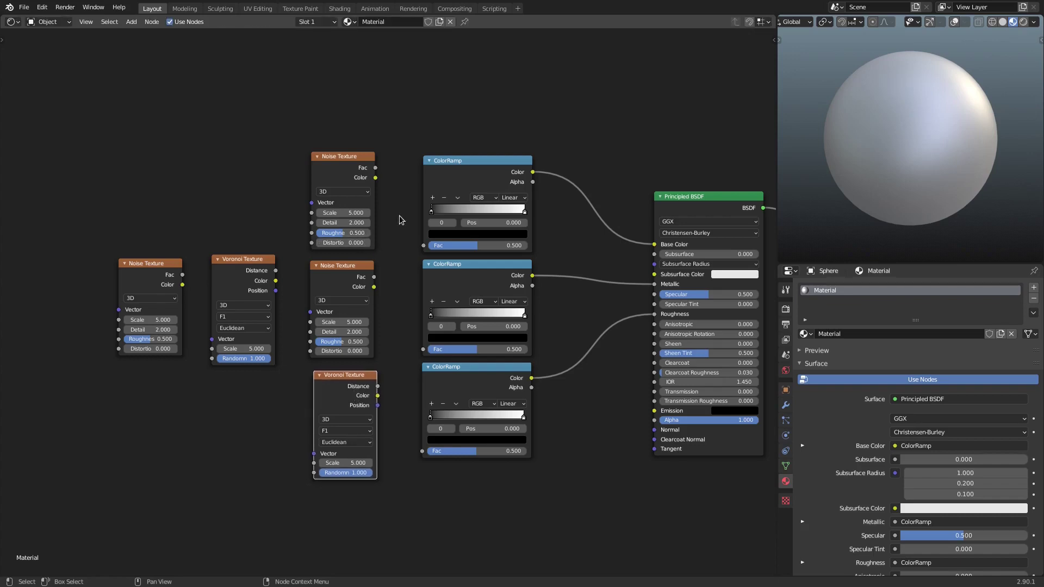
Step: Connect the Color outputs of the upper Noise, middle Noise and lower Voronoi textures to the Fac inputs of their adjacent ColorRamps
{"action": "left_click_drag", "start_coordinate": [376, 177], "coordinate": [424, 244]}
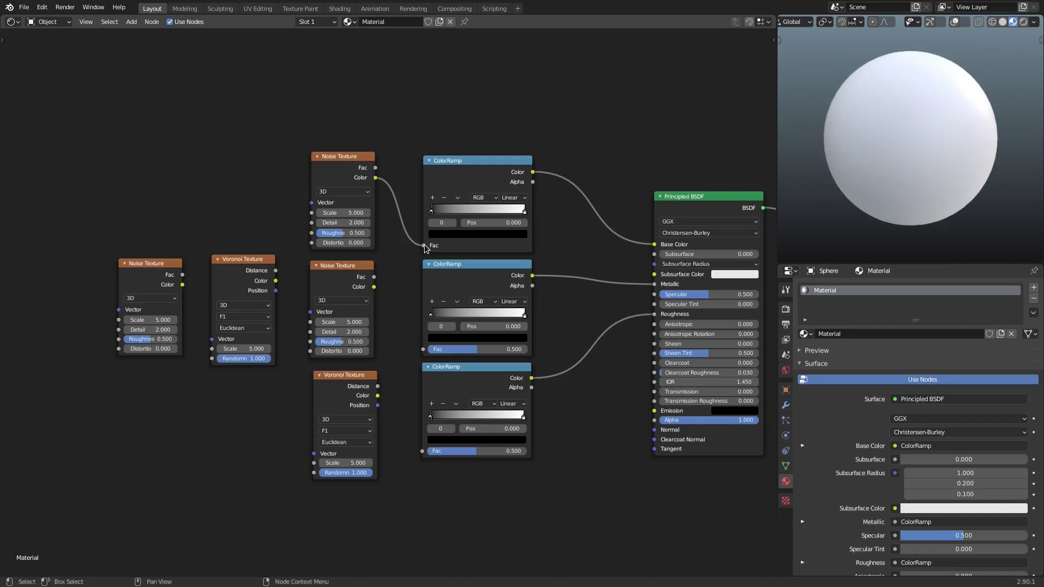
{"action": "left_click_drag", "start_coordinate": [374, 287], "coordinate": [423, 348]}
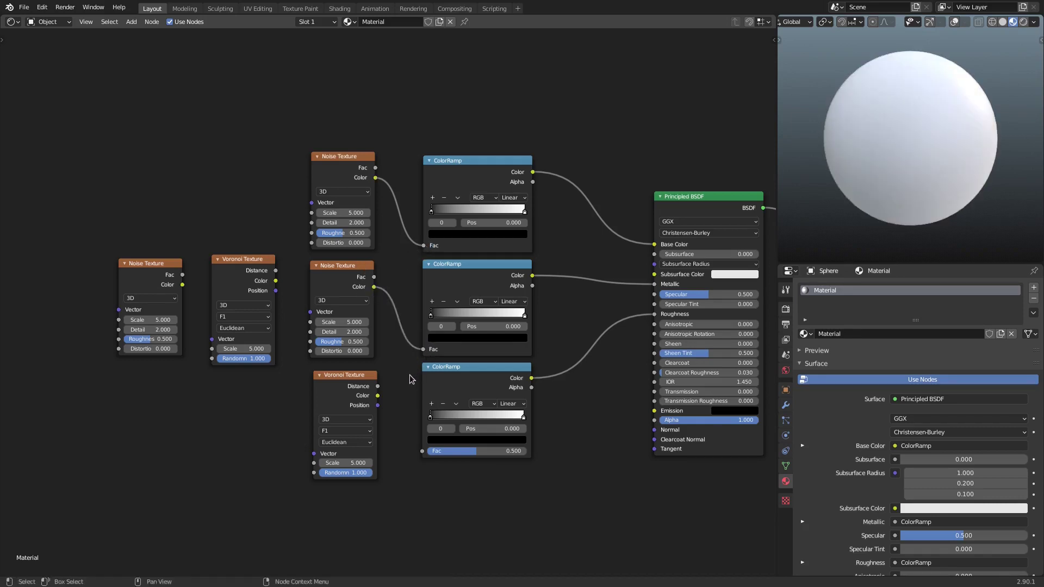
{"action": "left_click_drag", "start_coordinate": [377, 395], "coordinate": [423, 447]}
Step: Link the far-left Noise Texture's Color to the Voronoi Texture's Scale, and that Voronoi's Color to the middle Noise Texture's Vector
{"action": "left_click_drag", "start_coordinate": [275, 281], "coordinate": [311, 312]}
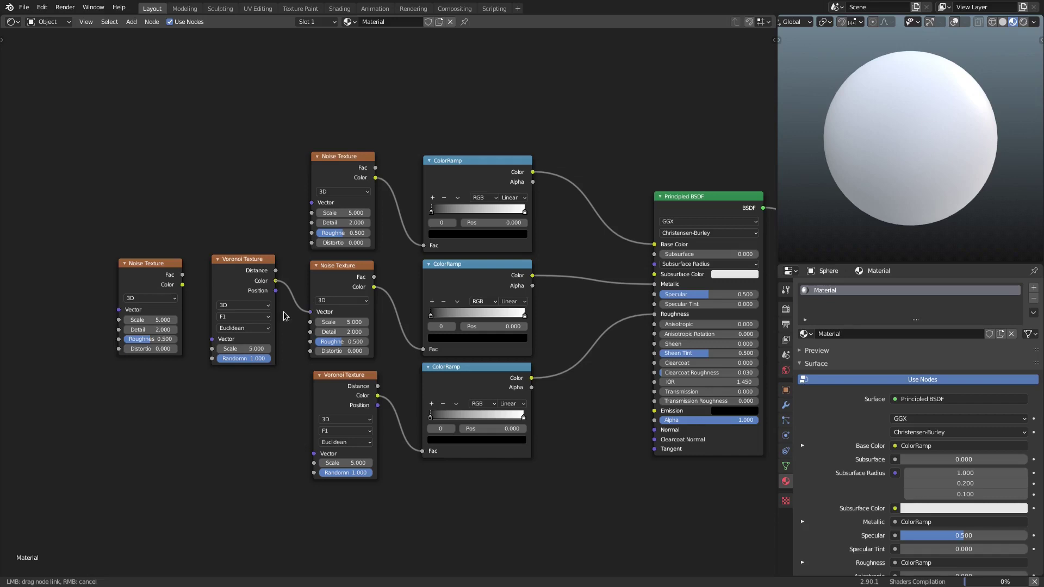
{"action": "left_click_drag", "start_coordinate": [183, 287], "coordinate": [214, 350]}
{"action": "middle_click_drag", "start_coordinate": [562, 236], "coordinate": [487, 237]}
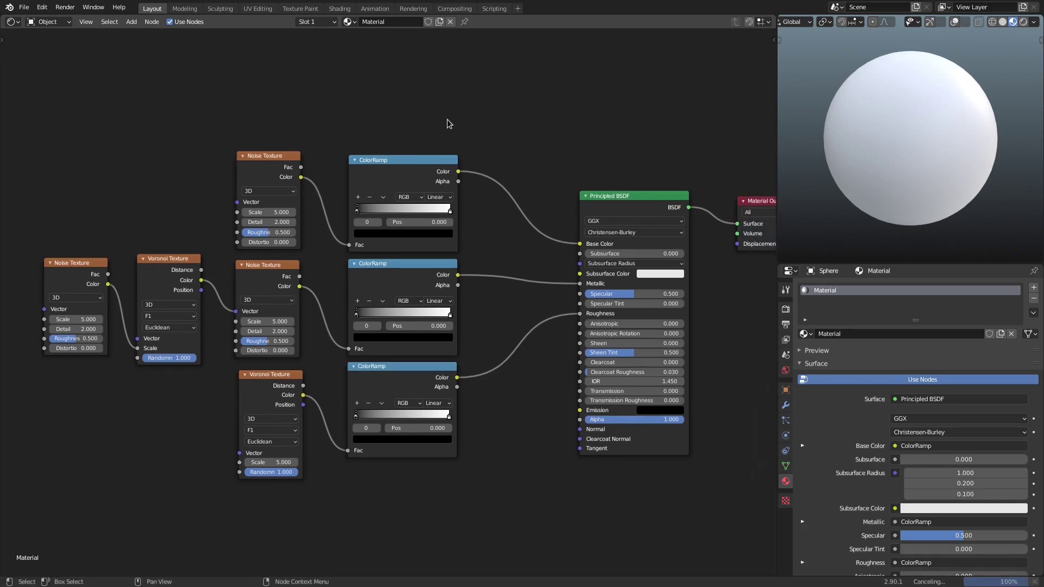
{"action": "scroll", "coordinate": [364, 105], "scroll_direction": "down", "scroll_amount": 1}
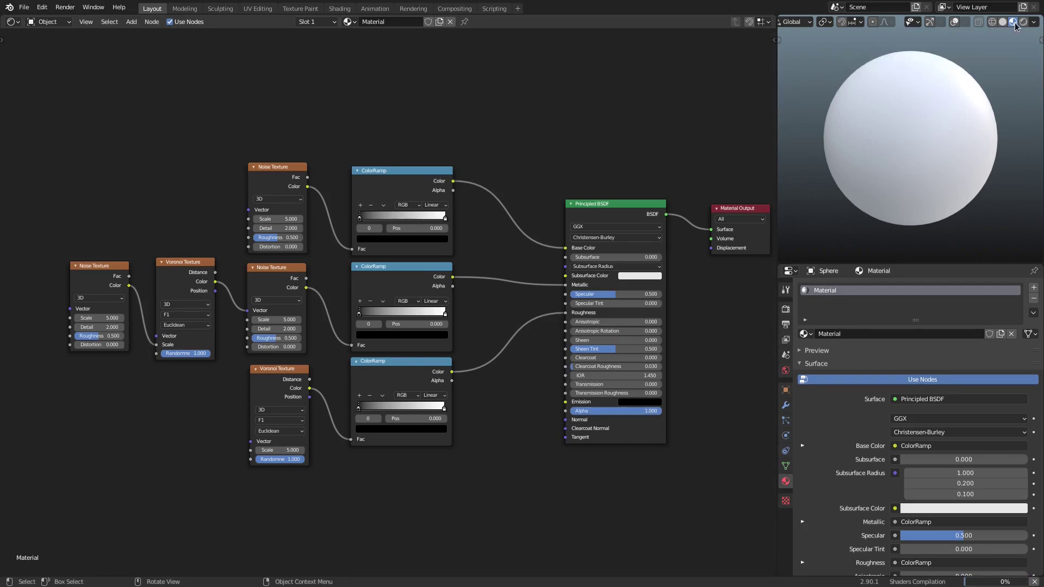
{"action": "middle_click_drag", "start_coordinate": [993, 90], "coordinate": [906, 173]}
{"action": "scroll", "coordinate": [944, 140], "scroll_direction": "up", "scroll_amount": 3}
{"action": "scroll", "coordinate": [919, 169], "scroll_direction": "down", "scroll_amount": 3}
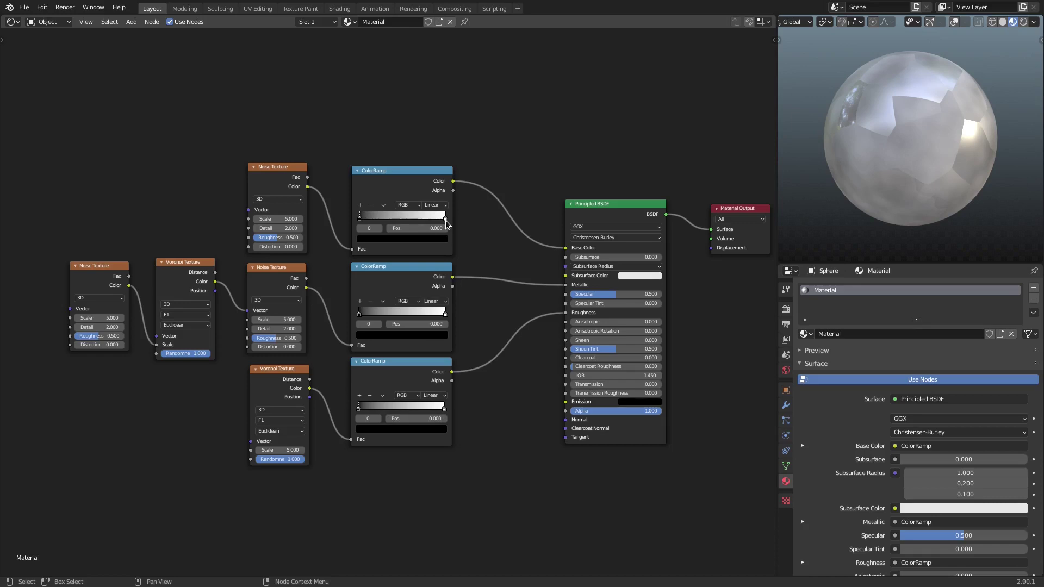
Step: Set the interpolation of the upper and middle ColorRamps to B-Spline
{"action": "left_click", "coordinate": [435, 205]}
{"action": "left_click", "coordinate": [442, 242]}
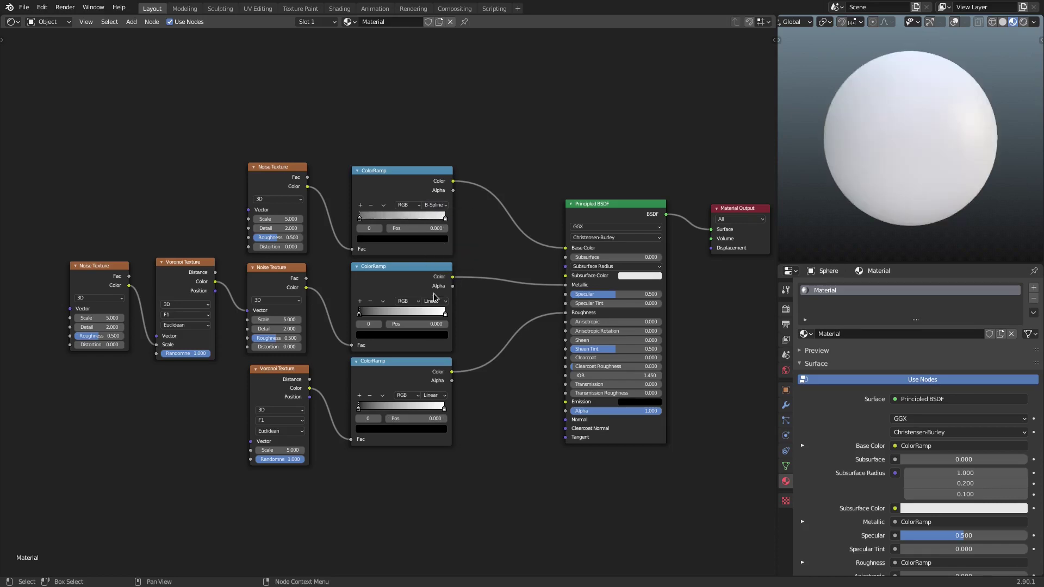
{"action": "left_click", "coordinate": [434, 301]}
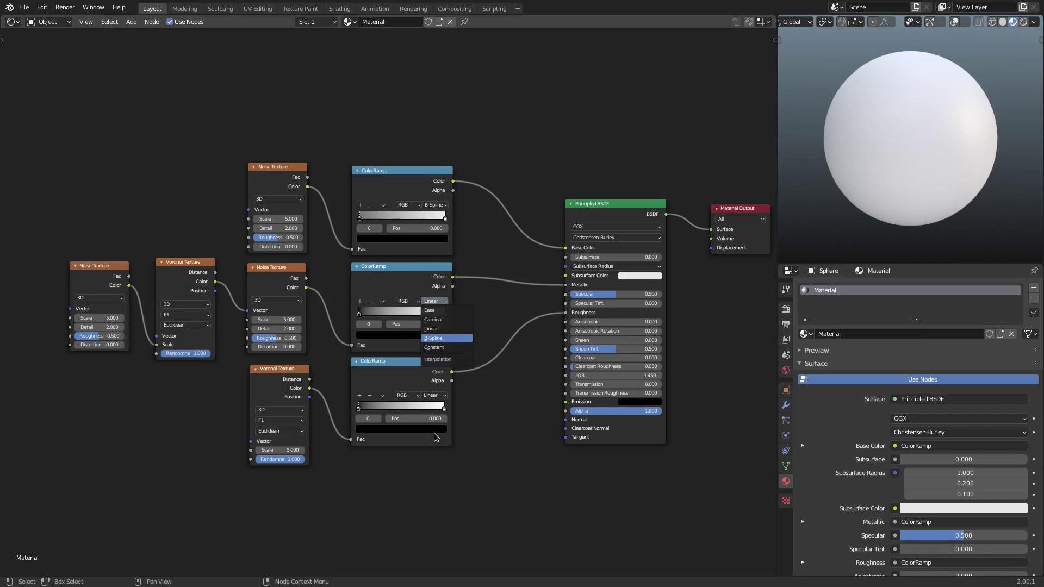
{"action": "key", "text": "Return"}
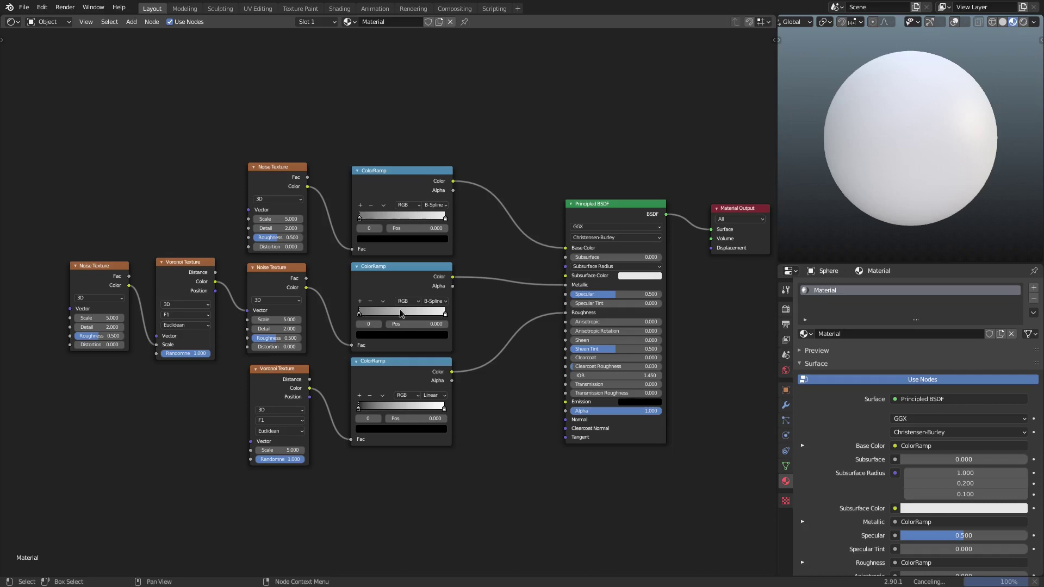
Step: Move the black stops to about 0.641 on the middle ColorRamp and 0.655 on the lower one, and set the lower to B-Spline
{"action": "left_click_drag", "start_coordinate": [359, 313], "coordinate": [409, 314]}
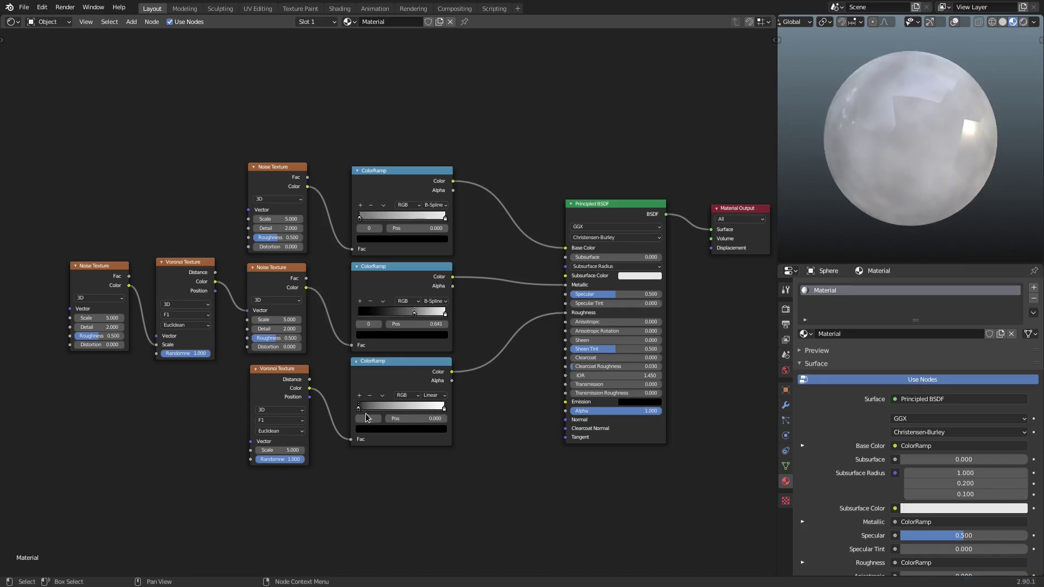
{"action": "left_click_drag", "start_coordinate": [360, 407], "coordinate": [419, 409]}
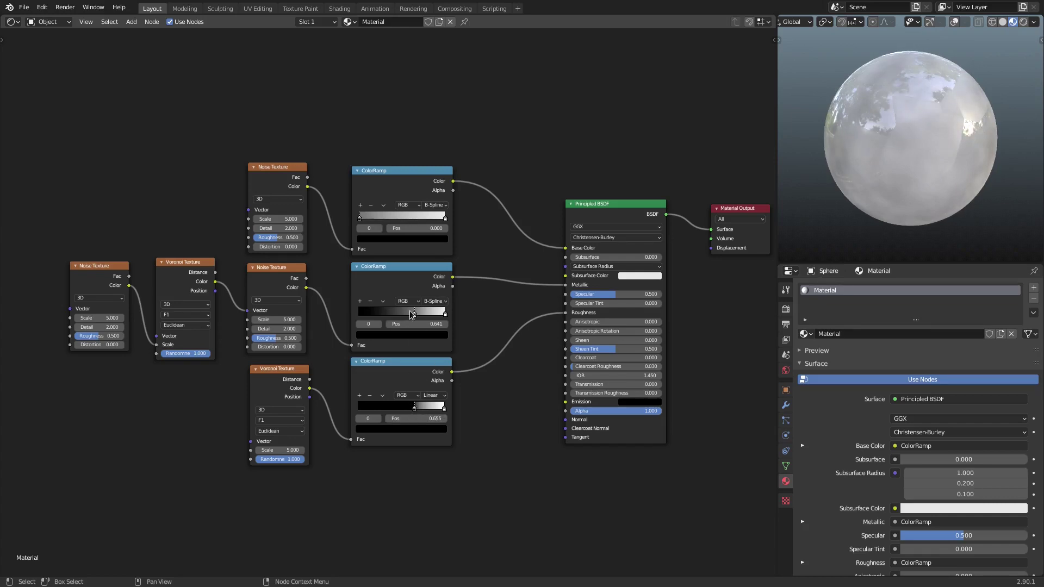
{"action": "left_click", "coordinate": [439, 395]}
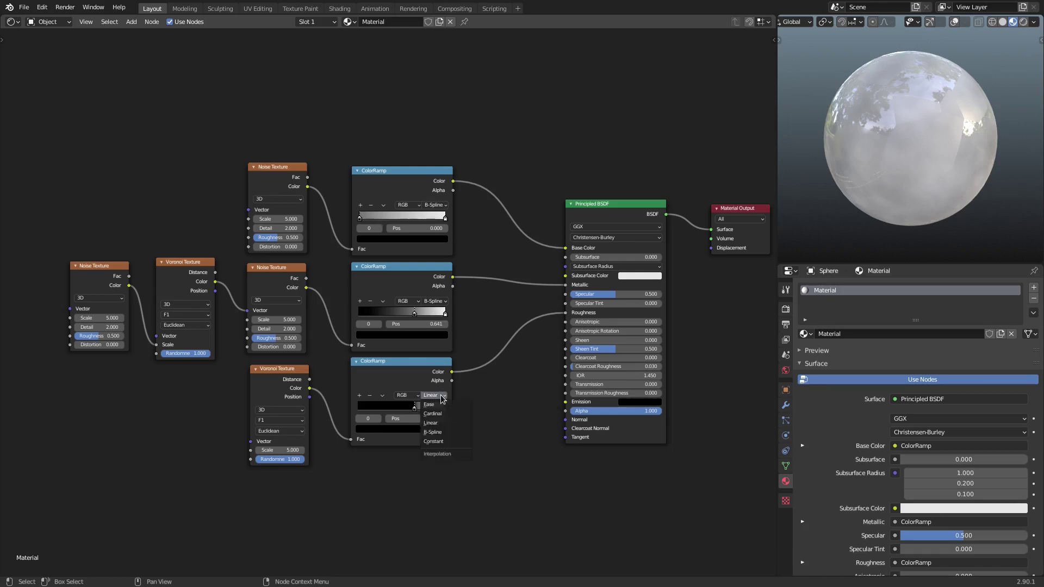
{"action": "left_click", "coordinate": [448, 432]}
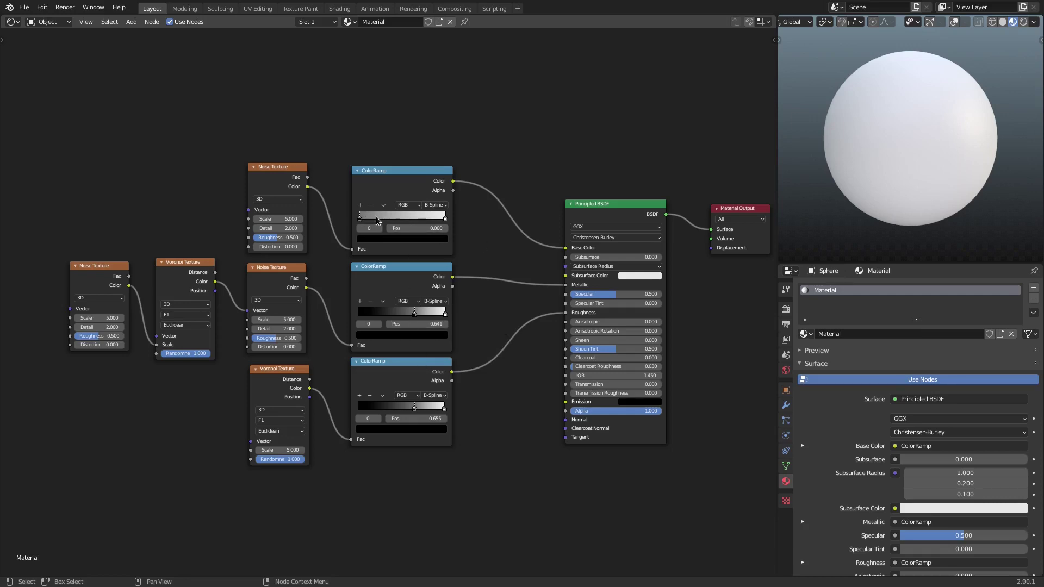
Step: Reposition the black stops to about 0.314 on the upper ColorRamp, 0.918 on the middle one and 0.400 on the lower one
{"action": "mouse_move", "coordinate": [377, 220]}
{"action": "left_mouse_down"}
{"action": "mouse_move", "coordinate": [366, 220]}
{"action": "mouse_move", "coordinate": [391, 220]}
{"action": "left_mouse_up"}
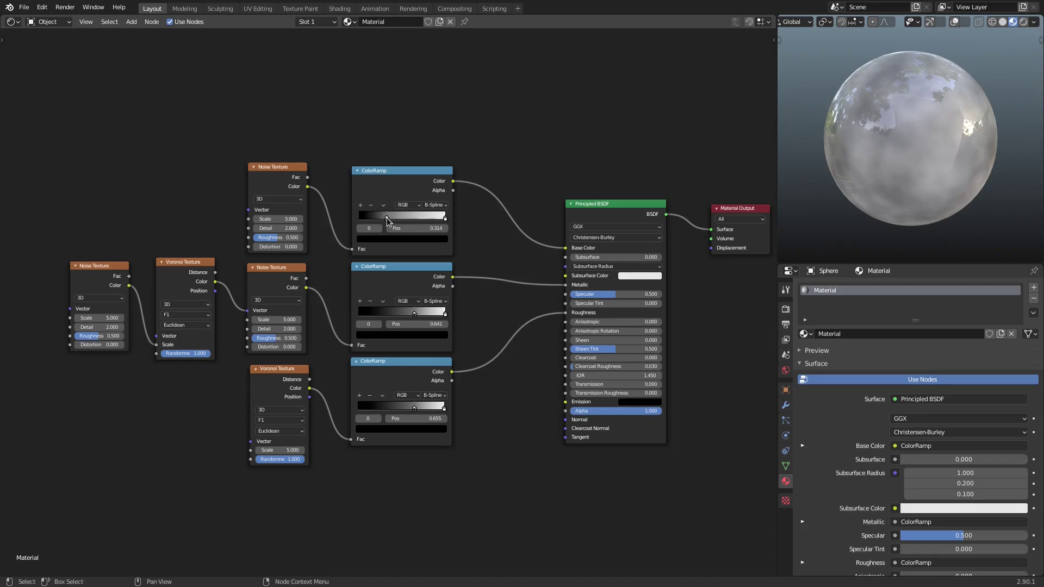
{"action": "left_click_drag", "start_coordinate": [413, 314], "coordinate": [440, 316]}
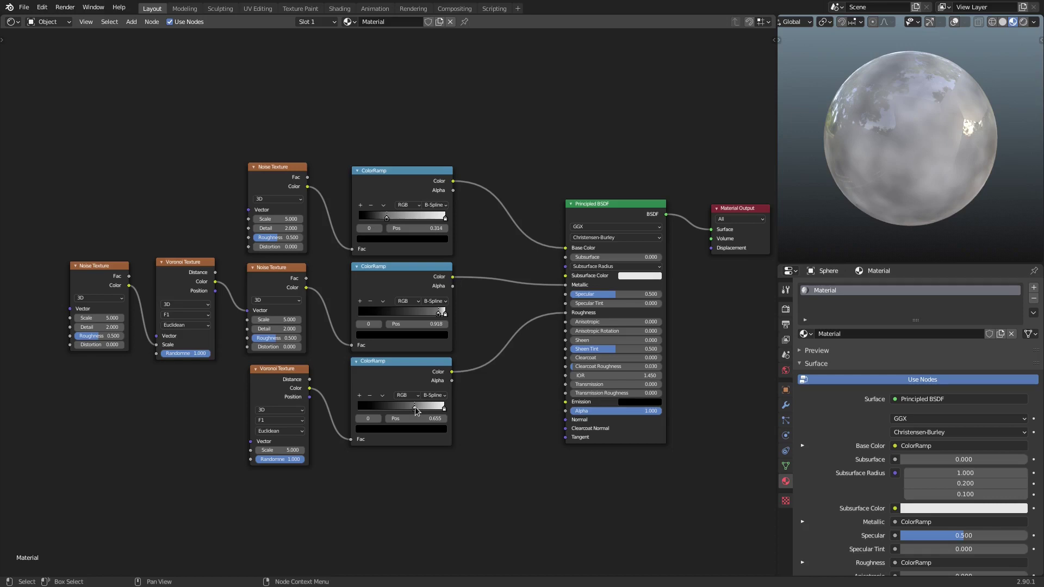
{"action": "left_click_drag", "start_coordinate": [414, 406], "coordinate": [382, 400]}
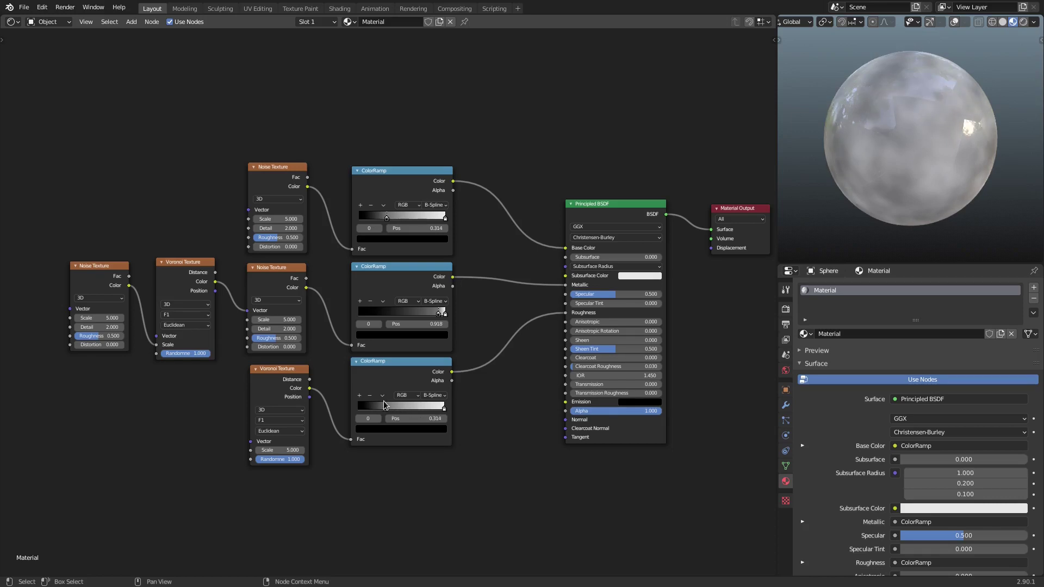
{"action": "left_click_drag", "start_coordinate": [383, 400], "coordinate": [390, 400]}
{"action": "middle_click_drag", "start_coordinate": [963, 145], "coordinate": [897, 149]}
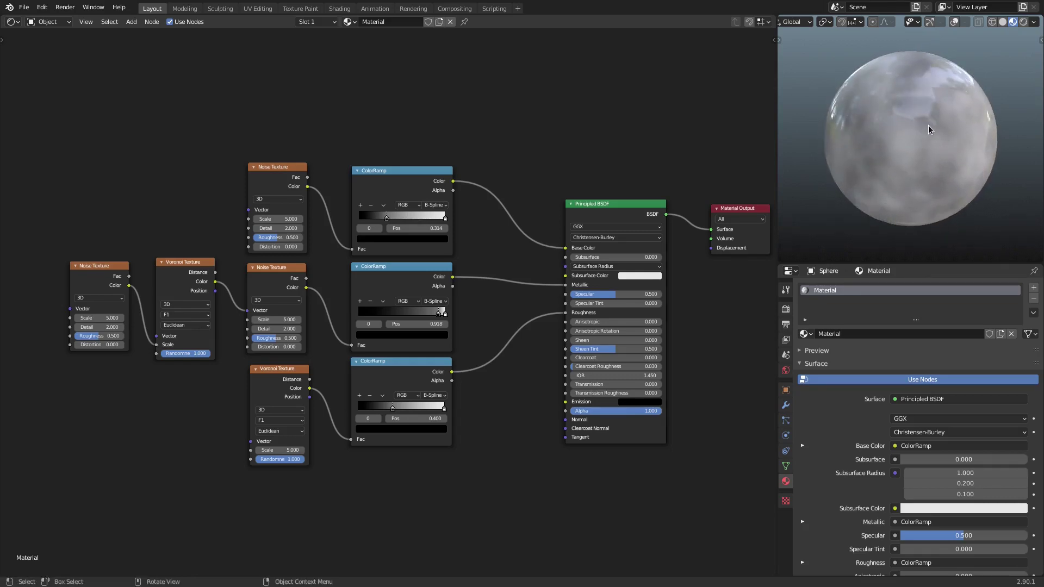
{"action": "scroll", "coordinate": [928, 125], "scroll_direction": "up", "scroll_amount": 2}
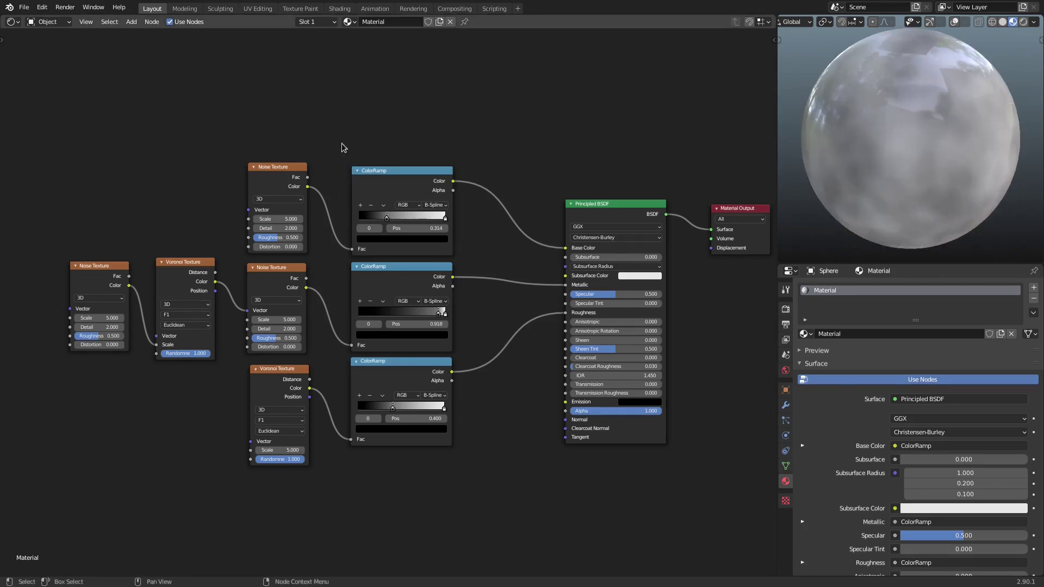
Step: Set the Scale of the upper Noise Texture to 10
{"action": "middle_click_drag", "start_coordinate": [344, 150], "coordinate": [452, 150]}
{"action": "left_click_drag", "start_coordinate": [434, 134], "coordinate": [380, 539]}
{"action": "scroll", "coordinate": [359, 447], "scroll_direction": "up", "scroll_amount": 1}
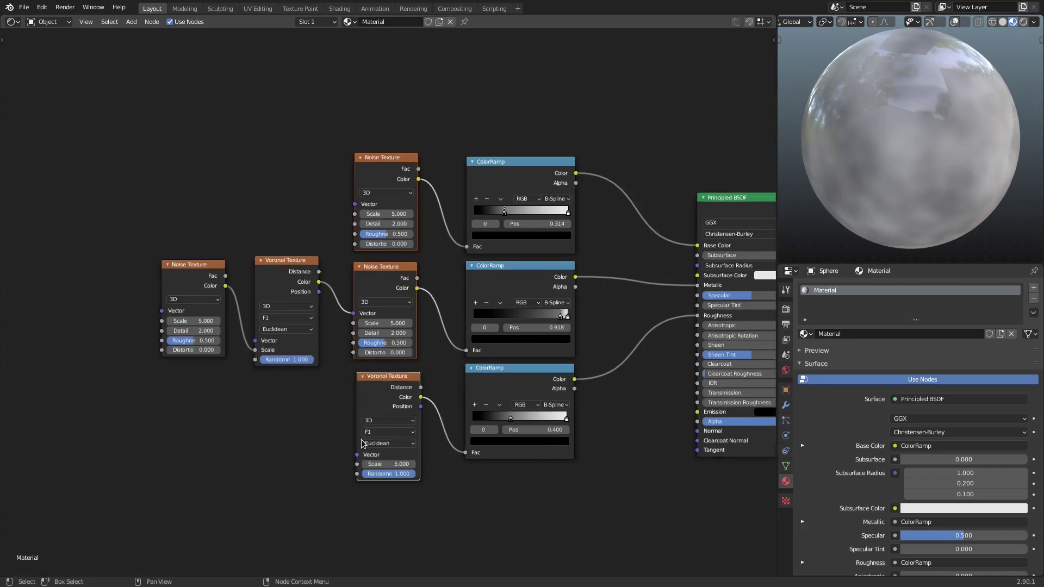
{"action": "left_click", "coordinate": [386, 163]}
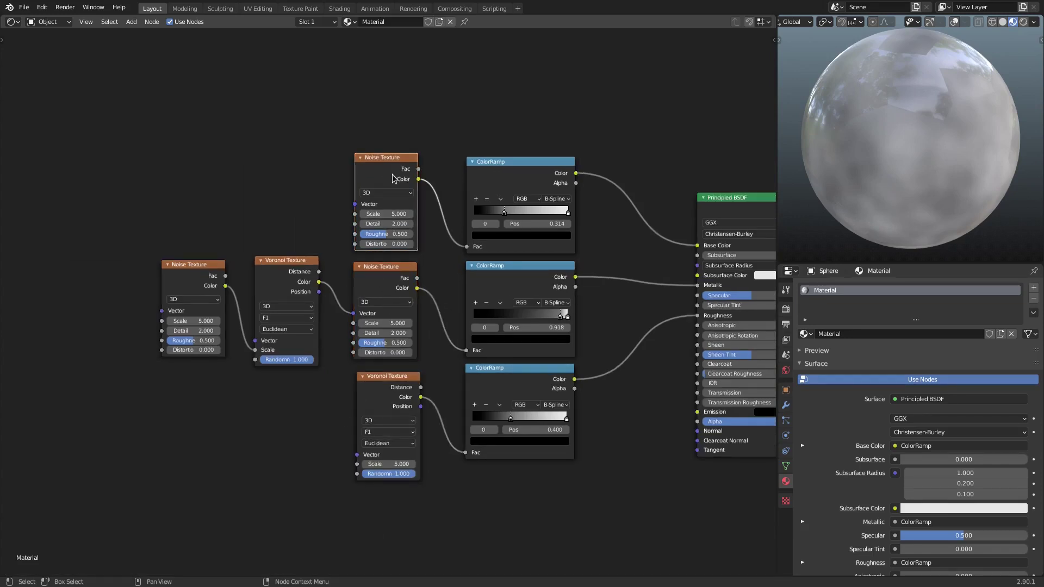
{"action": "left_click", "coordinate": [390, 213]}
{"action": "type", "text": "10"}
{"action": "key", "text": "Return"}
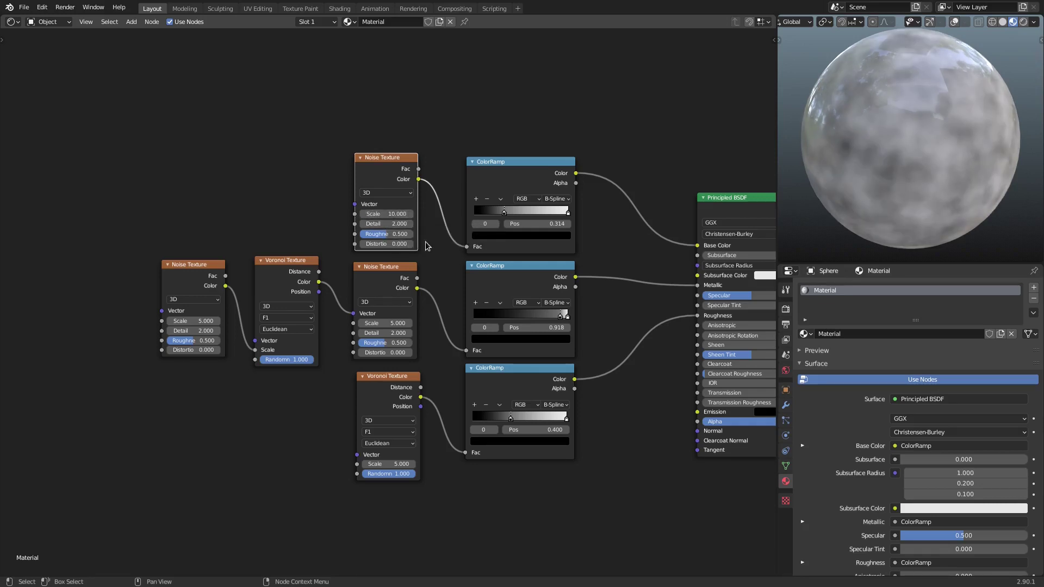
Step: Raise the upper Noise Texture's Detail to 16 and its Roughness to 1.000
{"action": "left_click_drag", "start_coordinate": [411, 223], "coordinate": [441, 219]}
{"action": "left_click_drag", "start_coordinate": [375, 235], "coordinate": [417, 237]}
{"action": "scroll", "coordinate": [927, 159], "scroll_direction": "up", "scroll_amount": 5}
{"action": "scroll", "coordinate": [928, 158], "scroll_direction": "down", "scroll_amount": 2}
{"action": "middle_click_drag", "start_coordinate": [927, 158], "coordinate": [880, 175]}
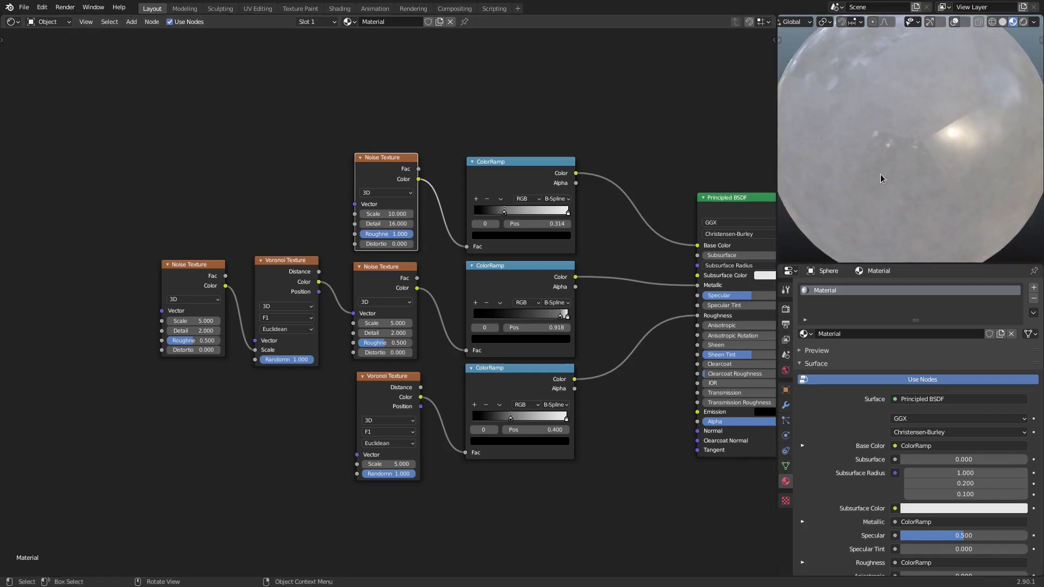
Step: Try a Roughness of 0.000 on the upper Noise Texture and return it to 1.000
{"action": "left_click_drag", "start_coordinate": [403, 234], "coordinate": [359, 234]}
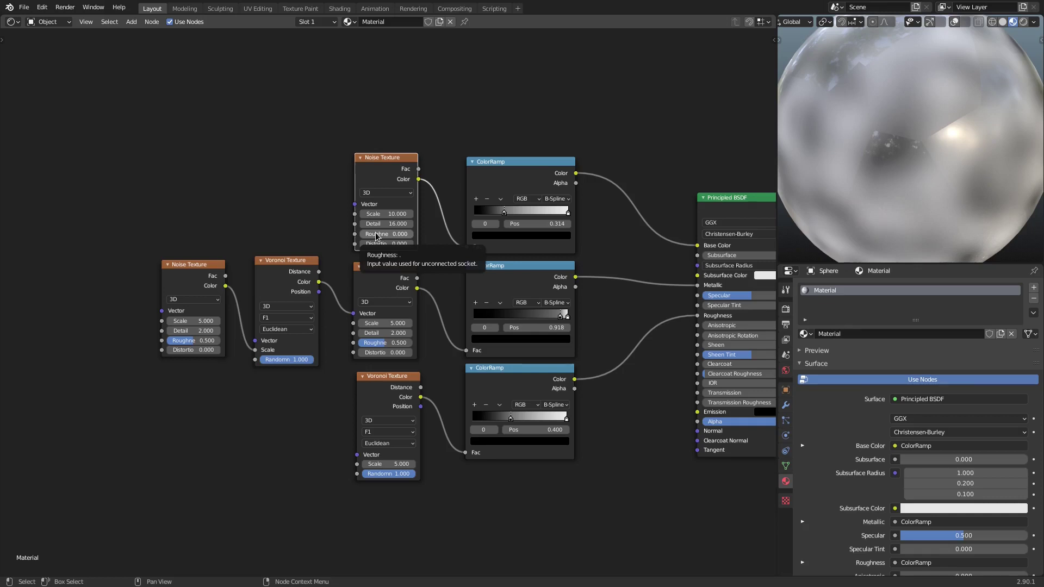
{"action": "left_click_drag", "start_coordinate": [376, 235], "coordinate": [434, 235]}
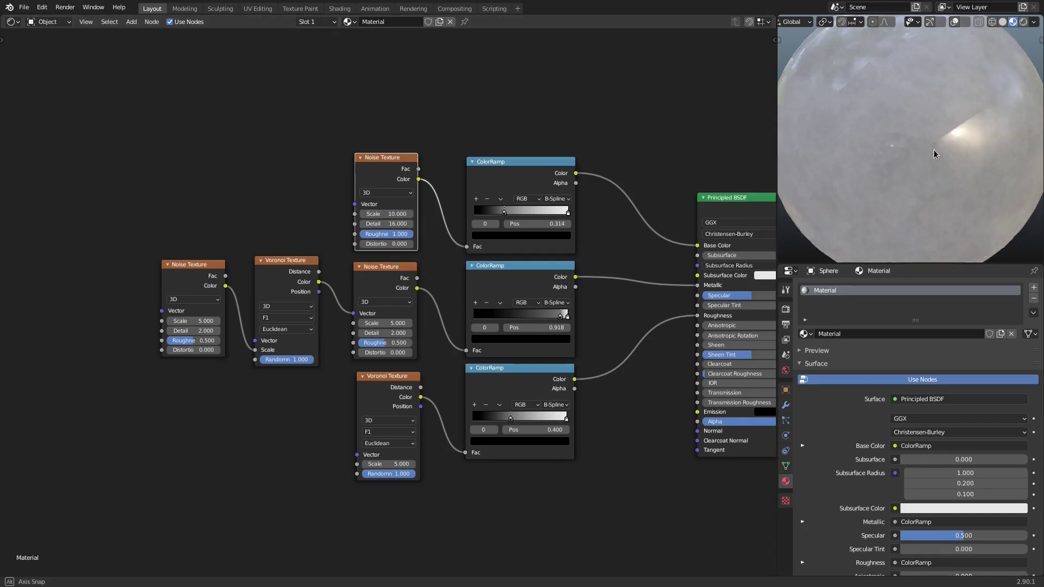
{"action": "scroll", "coordinate": [940, 136], "scroll_direction": "down", "scroll_amount": 3}
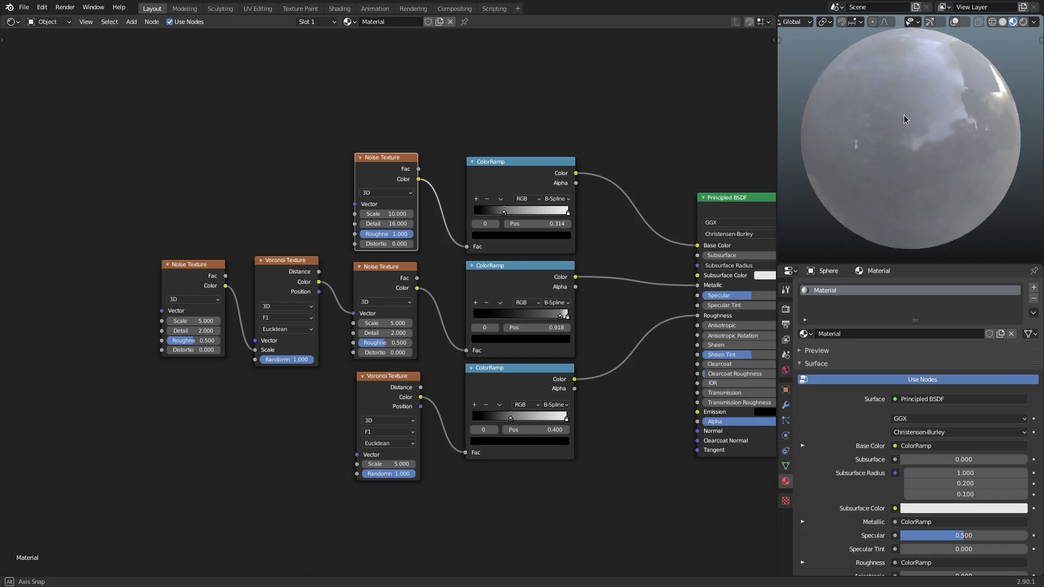
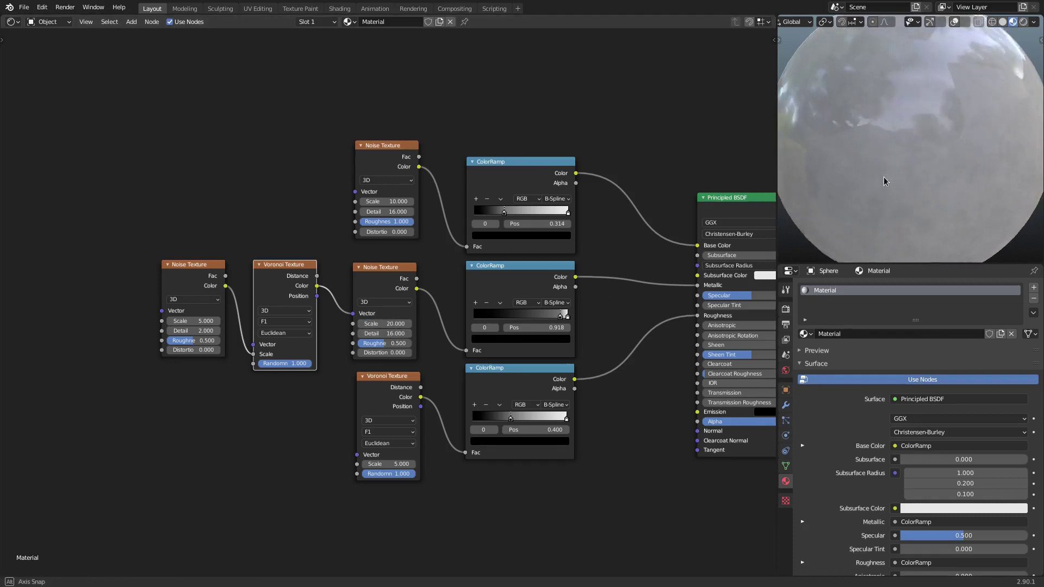
Step: Examine the sphere's surface texture up close and from a different angle
{"action": "scroll", "coordinate": [859, 135], "scroll_direction": "up", "scroll_amount": 6}
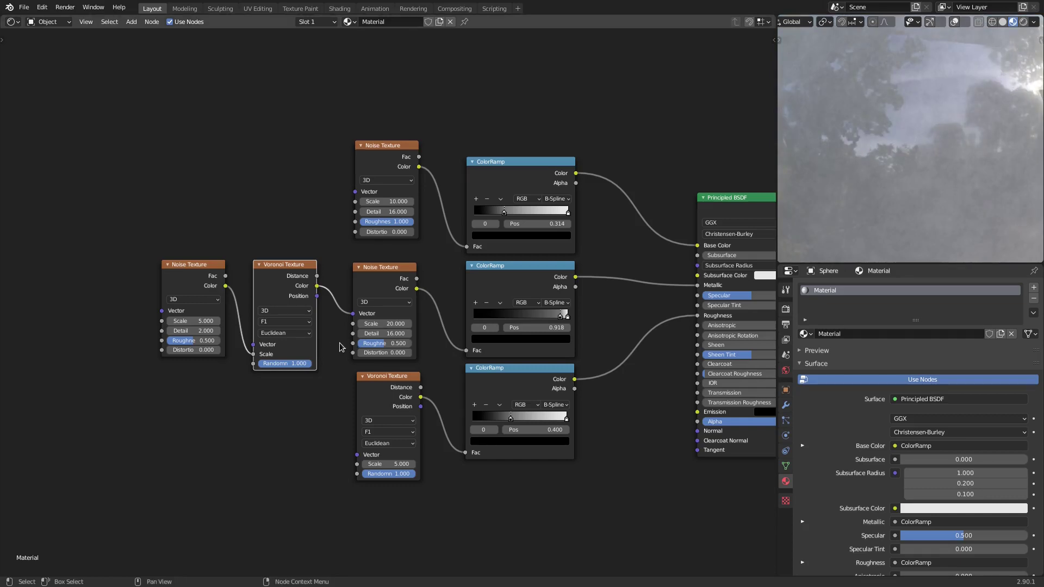
{"action": "scroll", "coordinate": [878, 180], "scroll_direction": "down", "scroll_amount": 5}
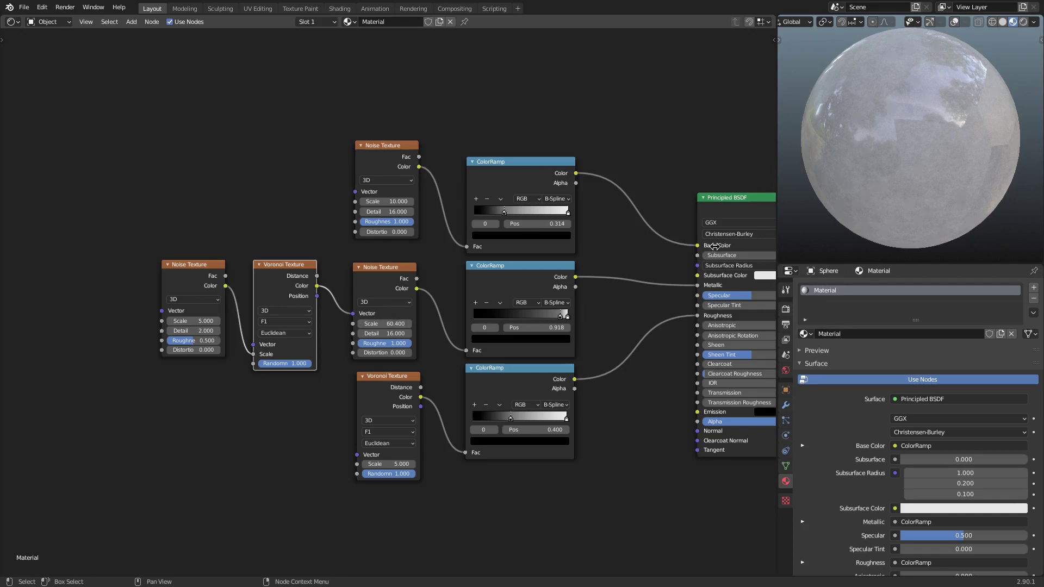
{"action": "middle_click_drag", "start_coordinate": [871, 137], "coordinate": [908, 174]}
{"action": "scroll", "coordinate": [907, 170], "scroll_direction": "up", "scroll_amount": 5}
{"action": "middle_click_drag", "start_coordinate": [909, 78], "coordinate": [918, 121]}
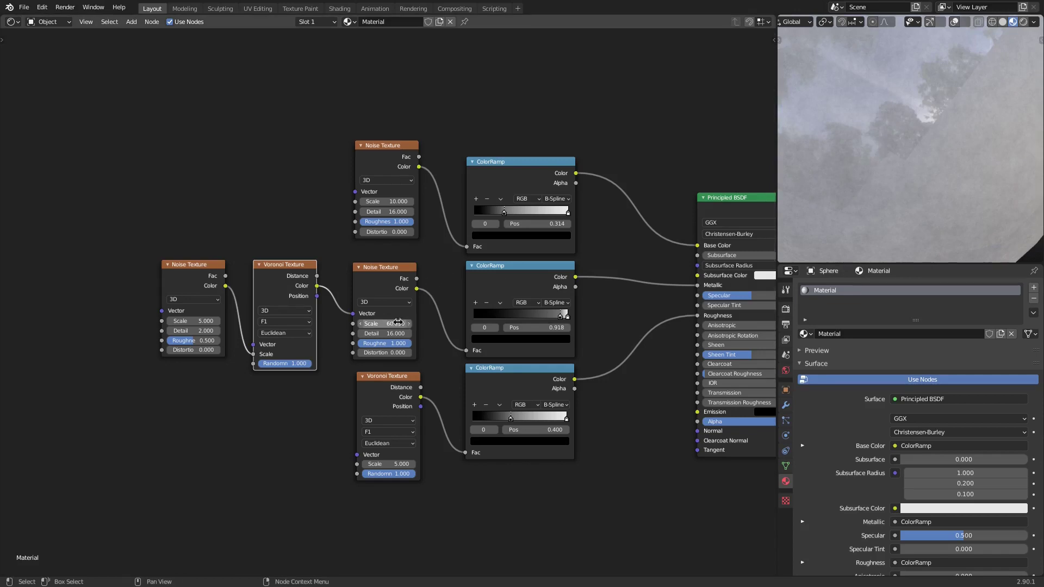
Step: Temporarily disconnect the middle ColorRamp from the Metallic input to compare the sphere's look, and reconnect it
{"action": "left_click_drag", "start_coordinate": [535, 282], "coordinate": [541, 280]}
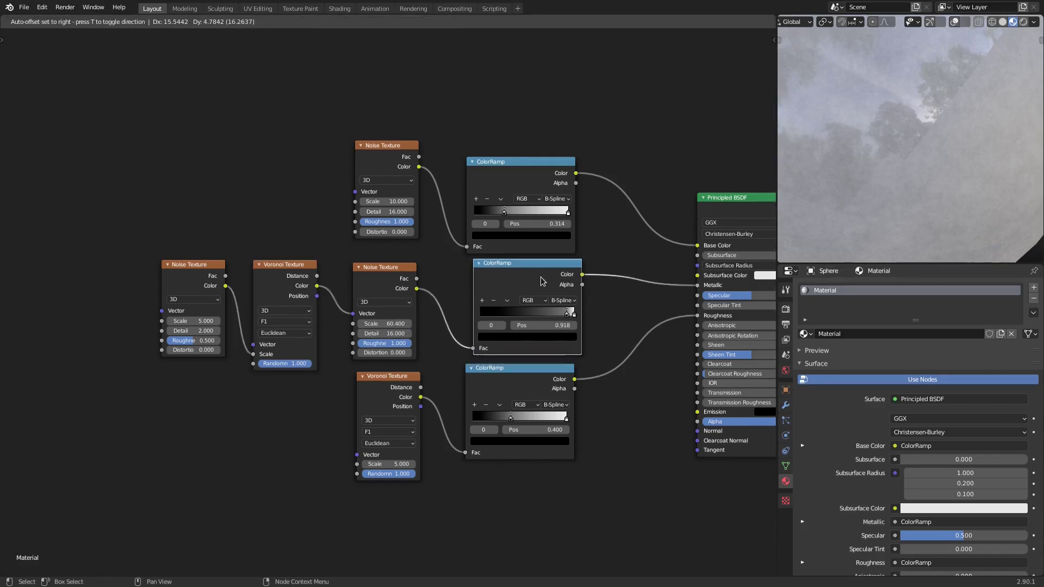
{"action": "left_click_drag", "start_coordinate": [698, 285], "coordinate": [641, 288]}
{"action": "scroll", "coordinate": [874, 162], "scroll_direction": "down", "scroll_amount": 5}
{"action": "mouse_move", "coordinate": [879, 153]}
{"action": "middle_mouse_down", "text": "shift"}
{"action": "mouse_move", "coordinate": [883, 183]}
{"action": "mouse_move", "coordinate": [886, 135]}
{"action": "middle_mouse_up", "text": "shift"}
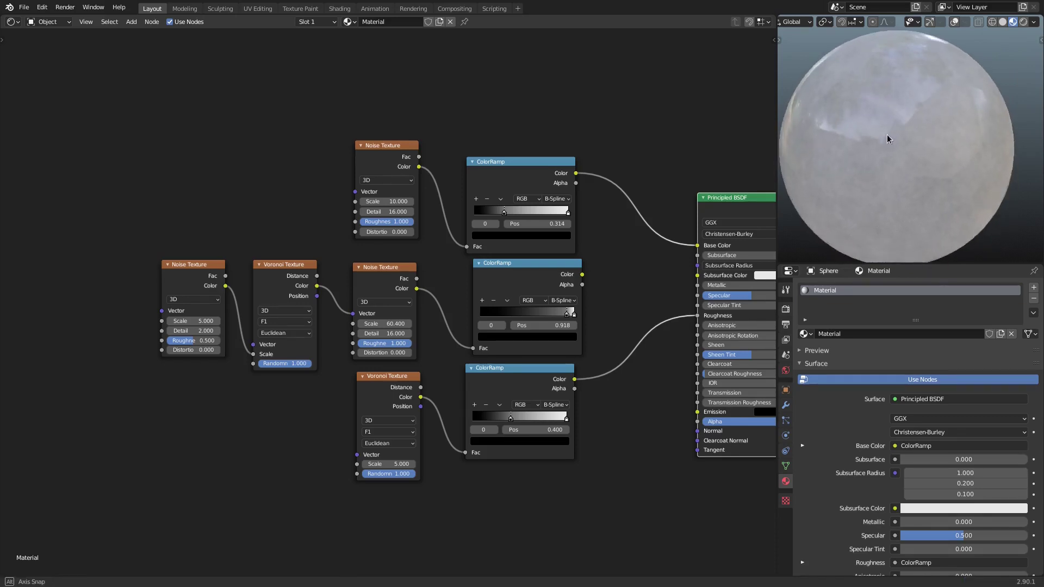
{"action": "left_click_drag", "start_coordinate": [582, 274], "coordinate": [704, 288]}
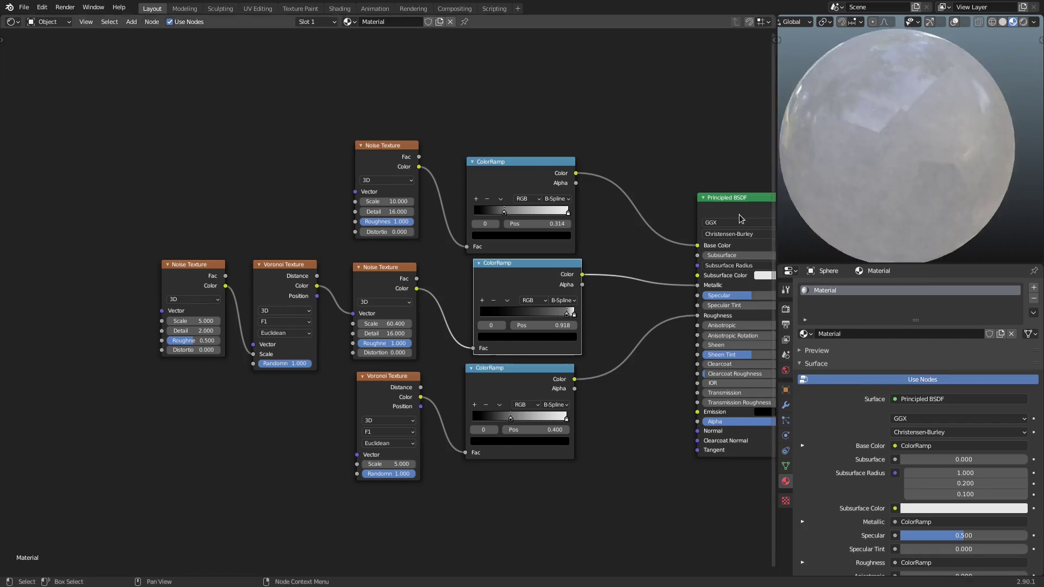
{"action": "left_click_drag", "start_coordinate": [539, 283], "coordinate": [534, 283]}
{"action": "middle_click_drag", "start_coordinate": [918, 211], "coordinate": [996, 168]}
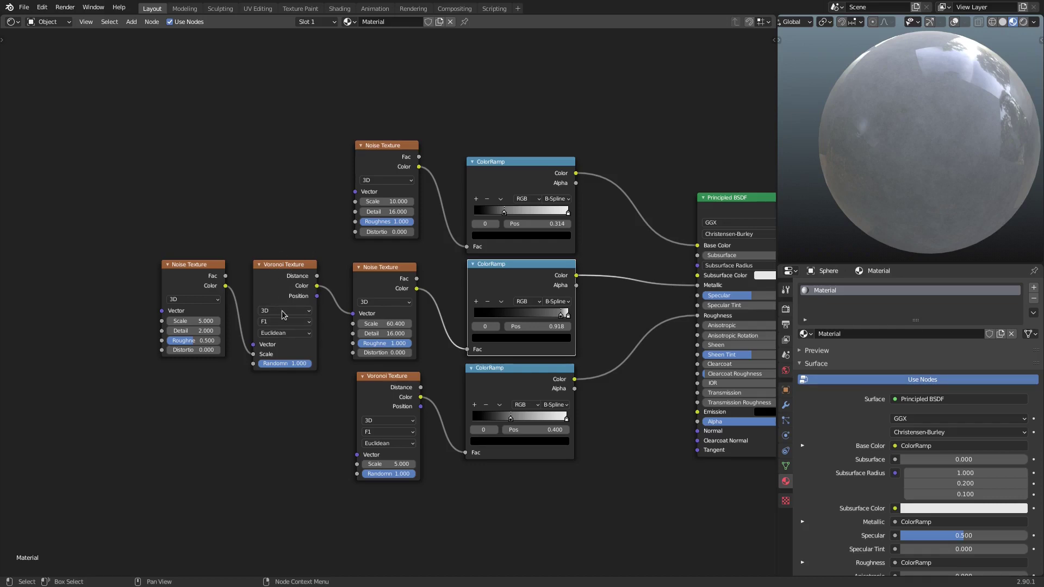
Step: Move the middle Noise Texture slightly upward and set its Scale to 20
{"action": "middle_click_drag", "start_coordinate": [321, 326], "coordinate": [309, 321]}
{"action": "left_click_drag", "start_coordinate": [364, 308], "coordinate": [367, 300]}
{"action": "left_click", "coordinate": [375, 313]}
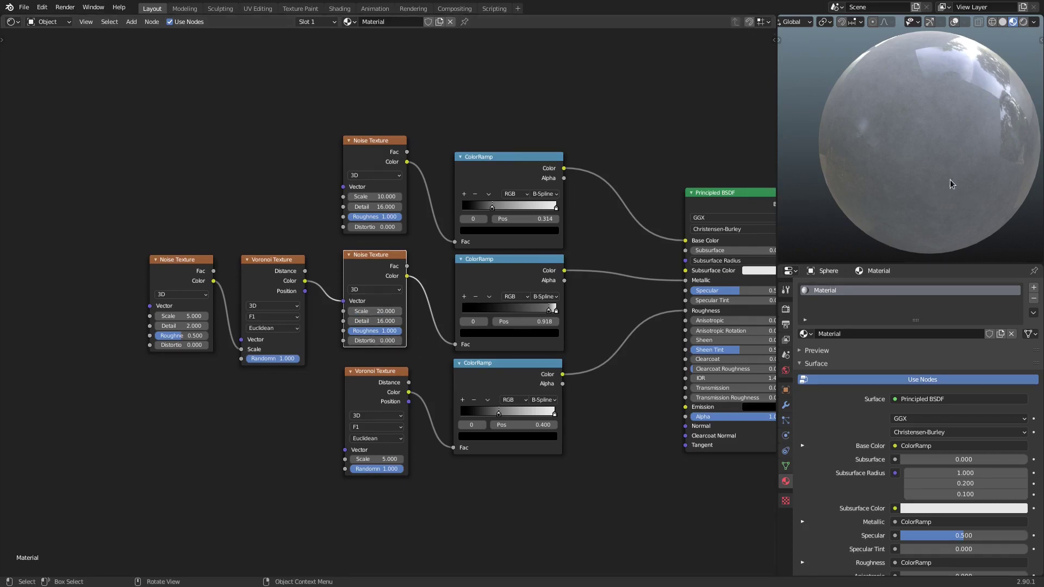
{"action": "scroll", "coordinate": [950, 179], "scroll_direction": "up", "scroll_amount": 5}
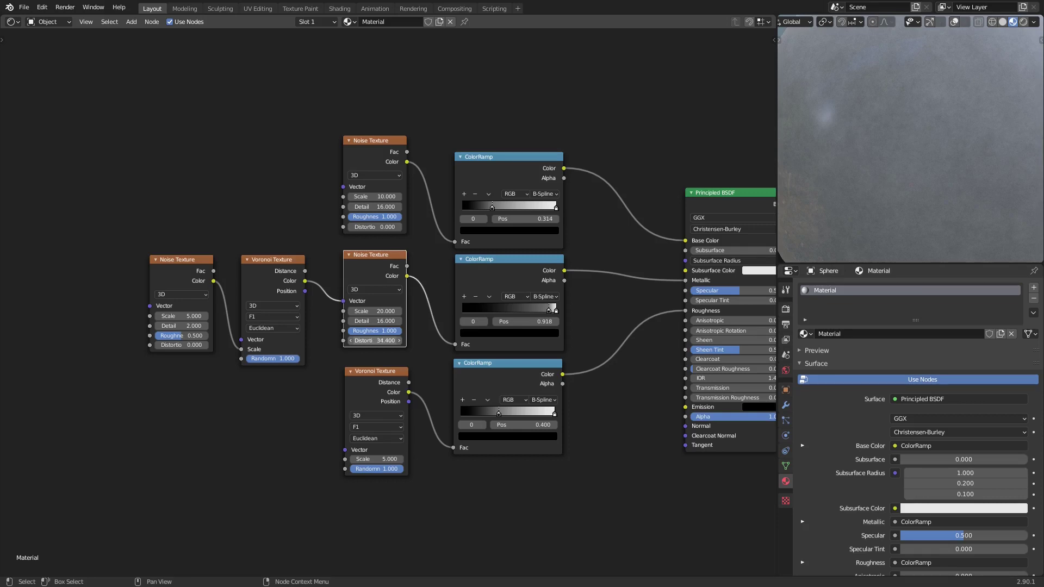
Step: Set the middle Noise Texture's Distortion to 31.9, and temporarily disconnect the middle ColorRamp from Metallic to compare the sphere's look
{"action": "left_click_drag", "start_coordinate": [375, 340], "coordinate": [257, 276]}
{"action": "left_click_drag", "start_coordinate": [683, 283], "coordinate": [614, 305]}
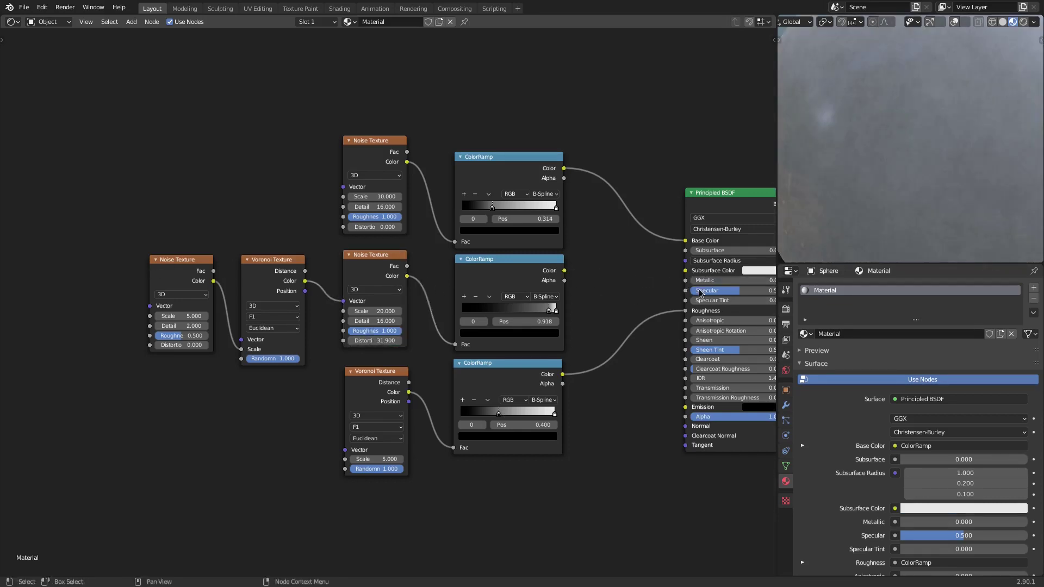
{"action": "scroll", "coordinate": [876, 203], "scroll_direction": "down", "scroll_amount": 3}
{"action": "middle_click_drag", "start_coordinate": [876, 203], "coordinate": [805, 130]}
{"action": "left_click_drag", "start_coordinate": [564, 270], "coordinate": [697, 284]}
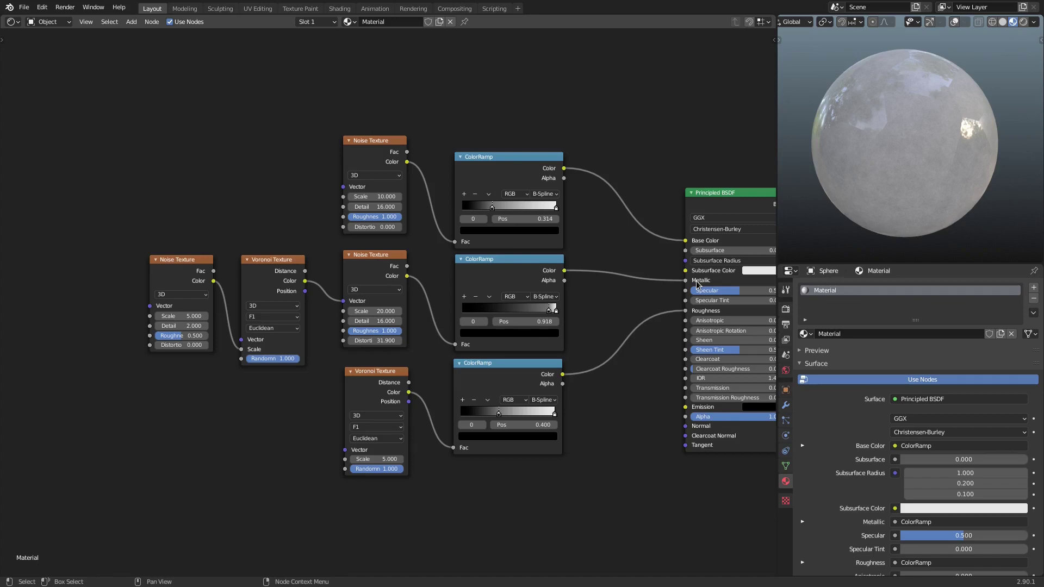
Step: Shift the lower Voronoi Texture slightly, set its Scale to 100 and inspect the sphere up close
{"action": "left_click_drag", "start_coordinate": [374, 386], "coordinate": [371, 383]}
{"action": "middle_click_drag", "start_coordinate": [410, 392], "coordinate": [399, 383]}
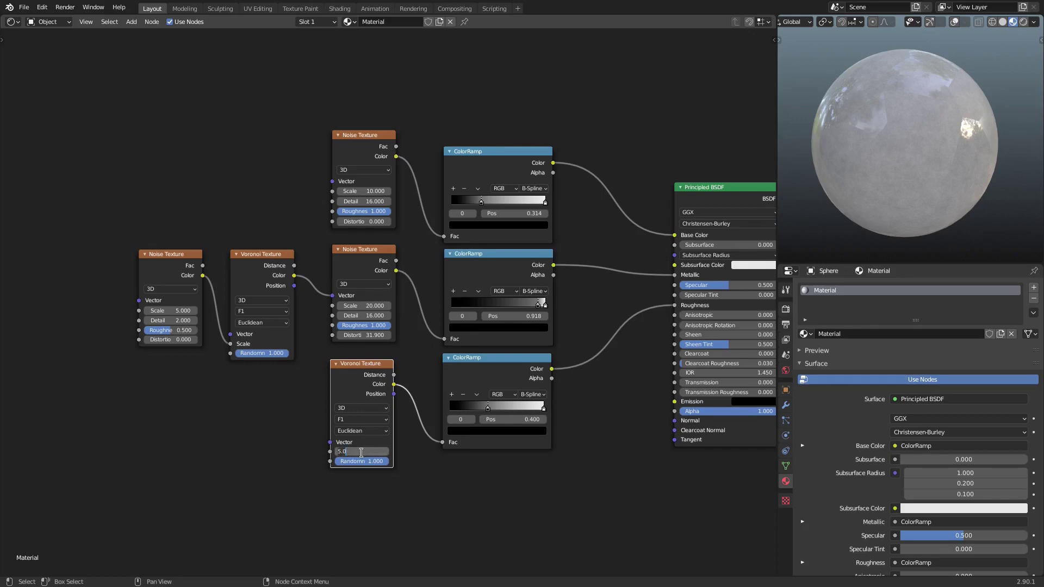
{"action": "key", "text": "Return"}
{"action": "scroll", "coordinate": [915, 149], "scroll_direction": "up", "scroll_amount": 5}
{"action": "middle_click_drag", "start_coordinate": [915, 149], "coordinate": [912, 160]}
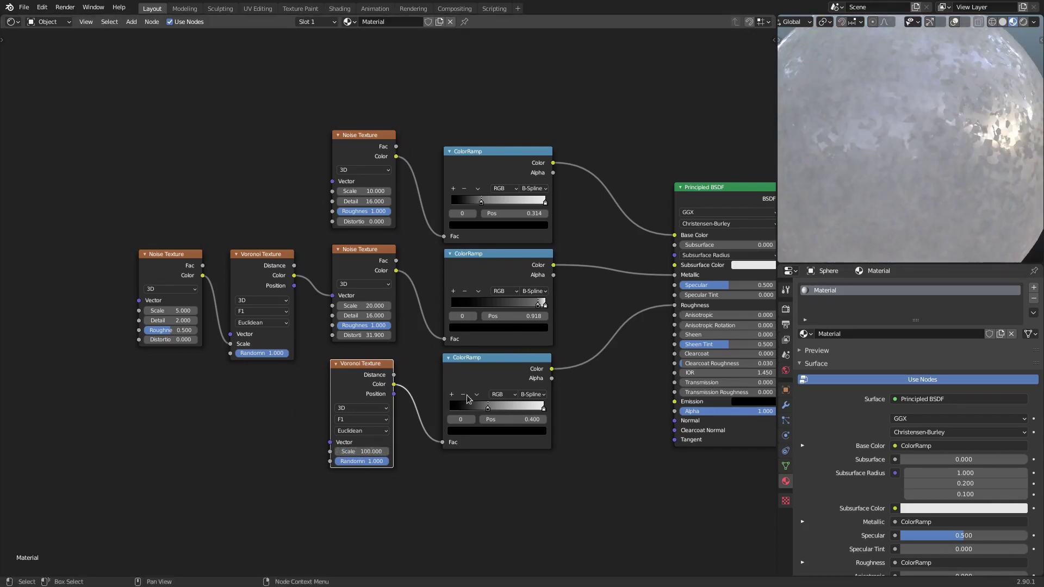
Step: Try different Scale values on the lower Voronoi Texture, set it to 300 and check the whole sphere
{"action": "left_click_drag", "start_coordinate": [361, 451], "coordinate": [348, 452]}
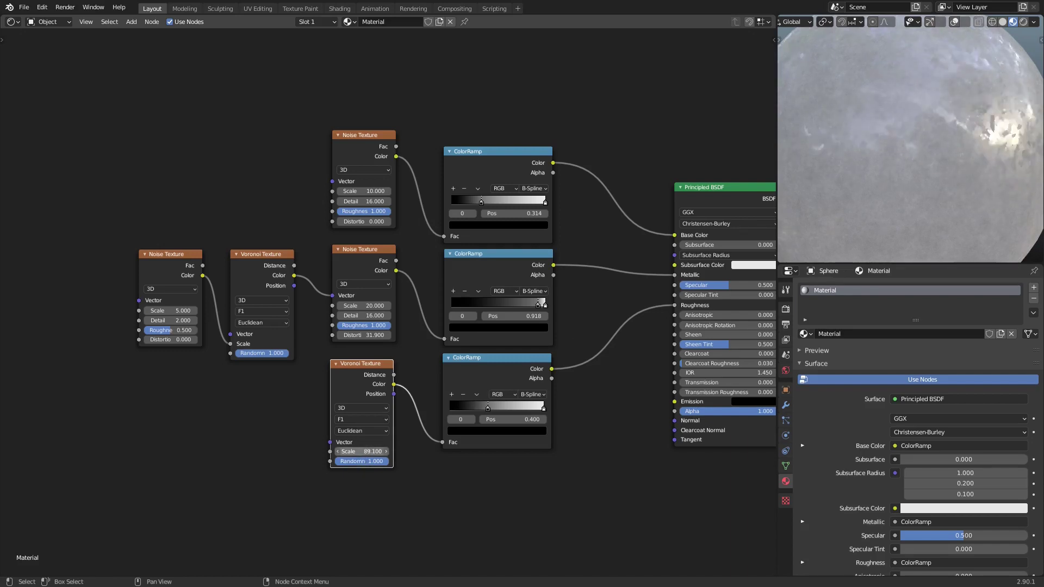
{"action": "left_click_drag", "start_coordinate": [356, 451], "coordinate": [362, 449]}
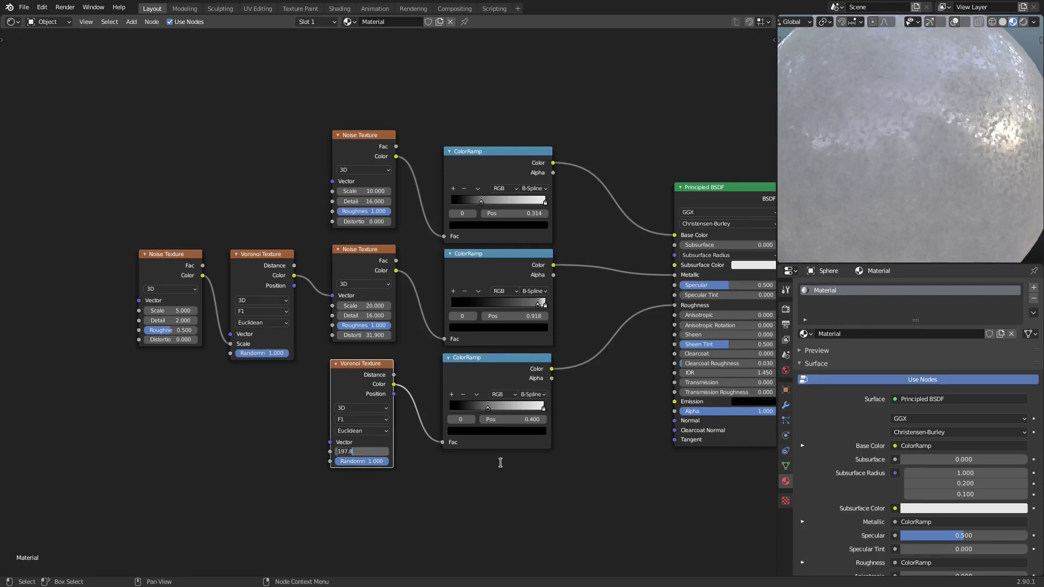
{"action": "type", "text": "300"}
{"action": "key", "text": "Return"}
{"action": "scroll", "coordinate": [911, 197], "scroll_direction": "down", "scroll_amount": 4}
{"action": "middle_click_drag", "start_coordinate": [911, 198], "coordinate": [895, 165]}
{"action": "scroll", "coordinate": [911, 153], "scroll_direction": "down", "scroll_amount": 2}
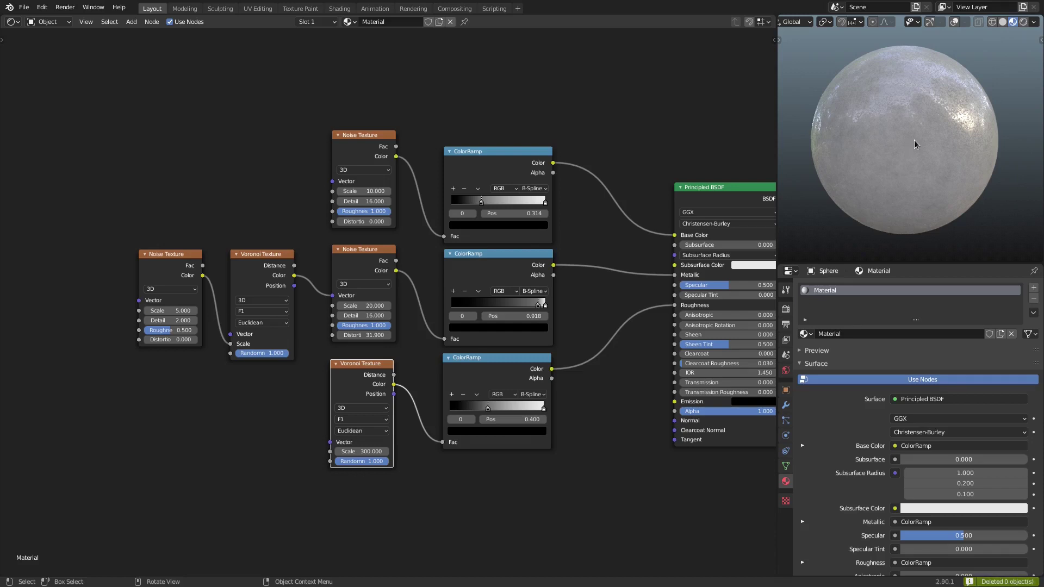
Step: Delete the sphere and add a cube mesh in its place
{"action": "key", "text": "Delete"}
{"action": "key", "text": "shift+a"}
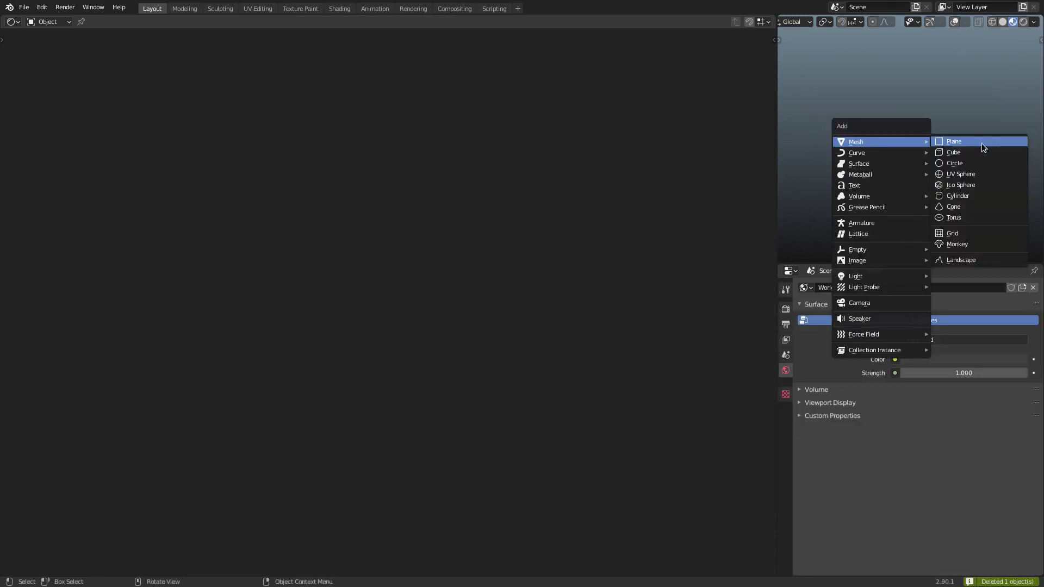
{"action": "left_click", "coordinate": [976, 151]}
Step: Flatten the cube along Z in two passes into a thin slab, scaling by about 0.12 in the second pass
{"action": "scroll", "coordinate": [976, 153], "scroll_direction": "down", "scroll_amount": 5}
{"action": "mouse_move", "coordinate": [976, 159]}
{"action": "middle_mouse_down"}
{"action": "mouse_move", "coordinate": [959, 163]}
{"action": "mouse_move", "coordinate": [982, 151]}
{"action": "middle_mouse_up"}
{"action": "key", "text": "s"}
{"action": "key", "text": "z"}
{"action": "left_click", "coordinate": [904, 146]}
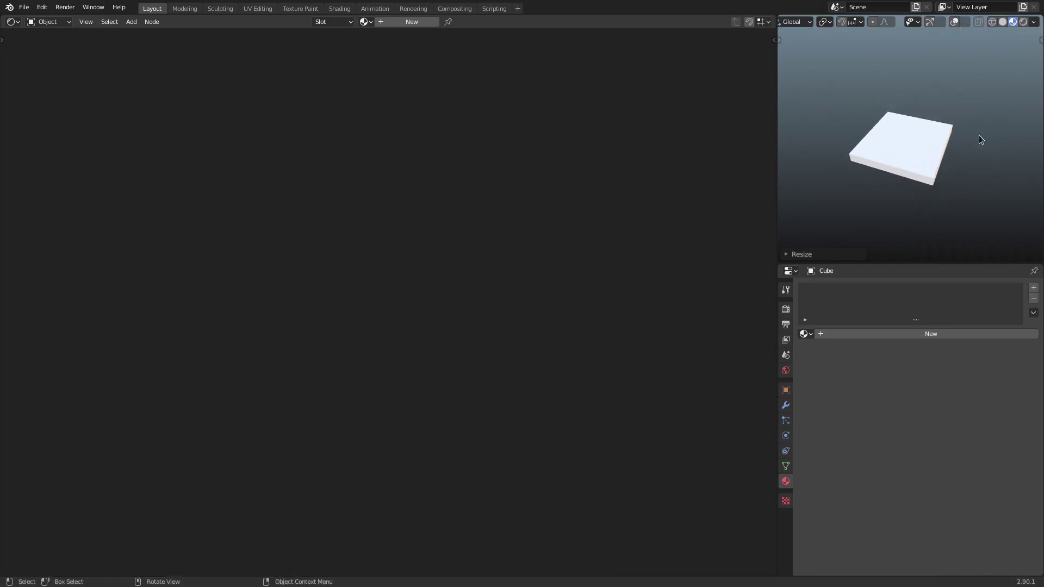
{"action": "scroll", "coordinate": [988, 130], "scroll_direction": "up", "scroll_amount": 3}
{"action": "key", "text": "s"}
{"action": "key", "text": "z"}
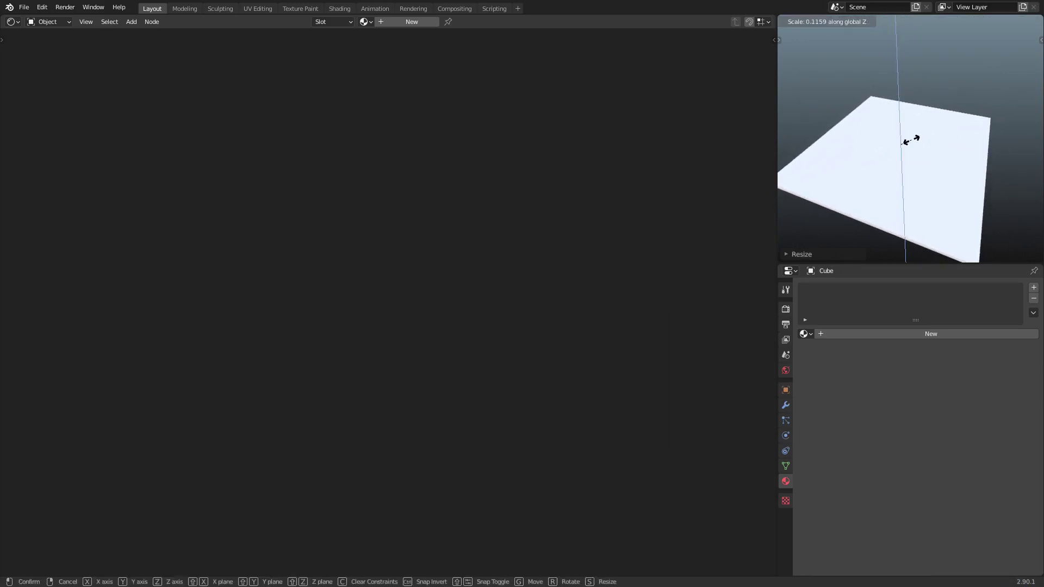
{"action": "left_click", "coordinate": [915, 139]}
{"action": "middle_click_drag", "start_coordinate": [914, 138], "coordinate": [927, 139]}
{"action": "scroll", "coordinate": [951, 130], "scroll_direction": "up", "scroll_amount": 3}
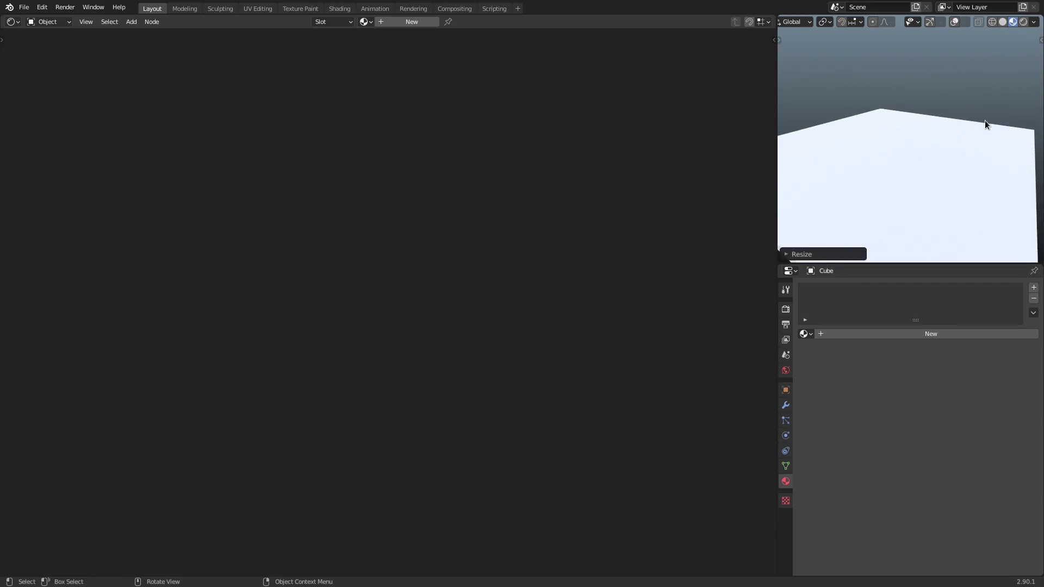
Step: Assign the existing material named Material to the slab and look at its surface
{"action": "left_click", "coordinate": [806, 333]}
{"action": "left_click", "coordinate": [826, 350]}
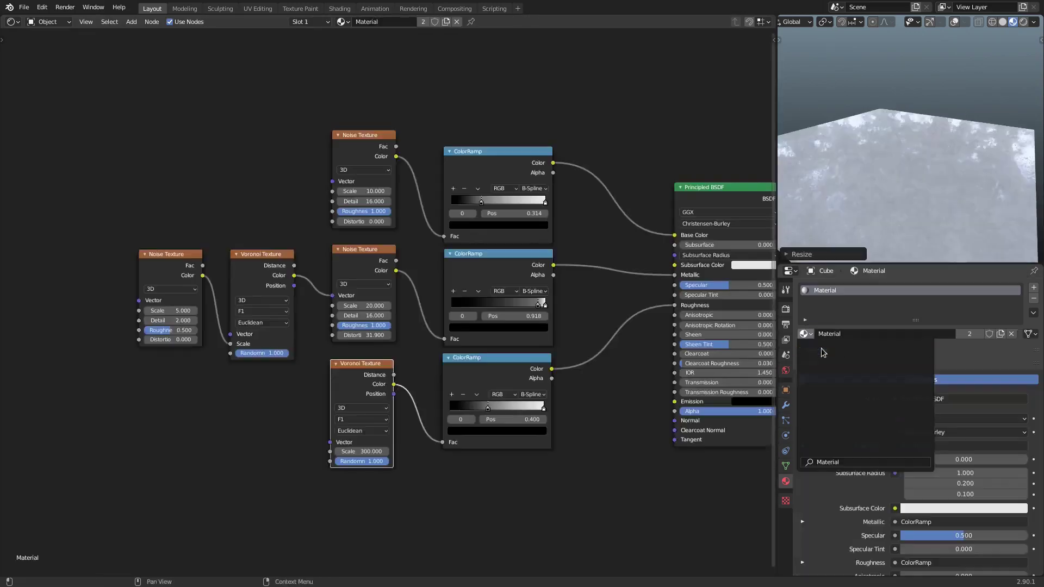
{"action": "middle_click_drag", "start_coordinate": [885, 177], "coordinate": [963, 176]}
{"action": "scroll", "coordinate": [918, 125], "scroll_direction": "up", "scroll_amount": 4}
{"action": "scroll", "coordinate": [942, 145], "scroll_direction": "down", "scroll_amount": 1}
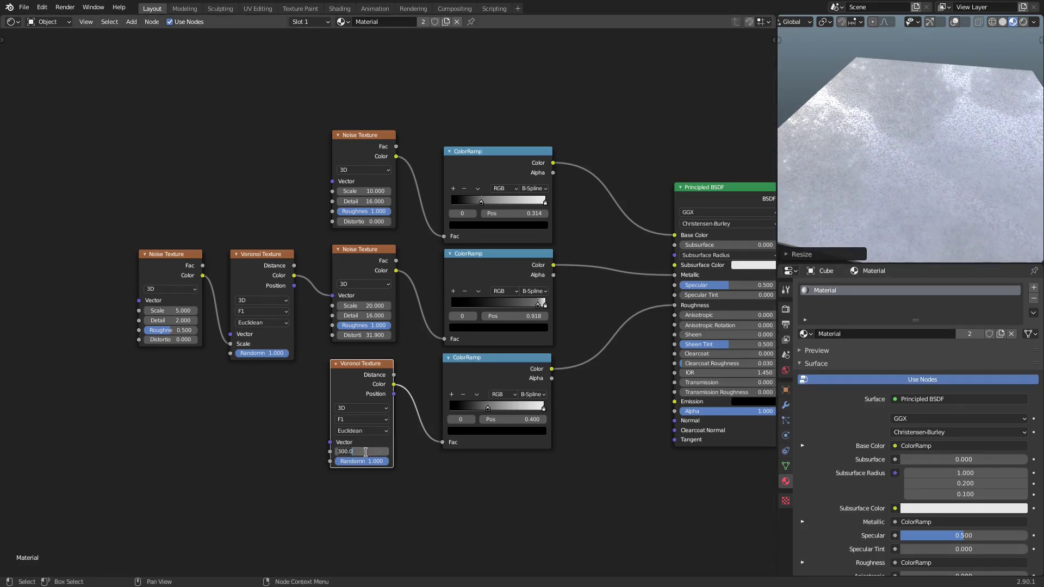
Step: Try a Scale of 1000 on the lower Voronoi Texture, change it to 100, and compare the slab's surface
{"action": "type", "text": "00"}
{"action": "key", "text": "Return"}
{"action": "middle_click_drag", "start_coordinate": [906, 144], "coordinate": [1002, 177]}
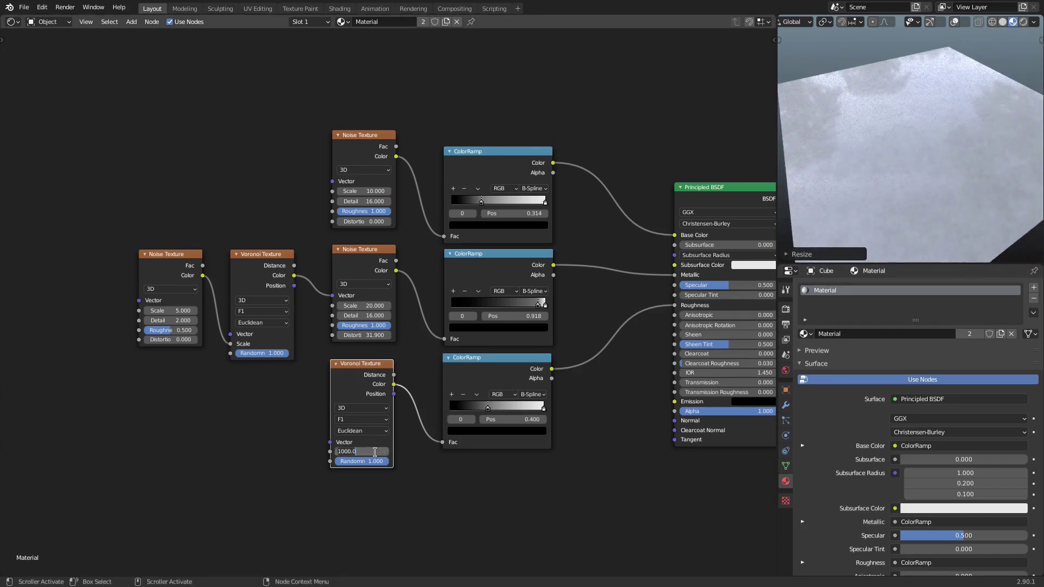
{"action": "middle_click_drag", "start_coordinate": [901, 145], "coordinate": [946, 69]}
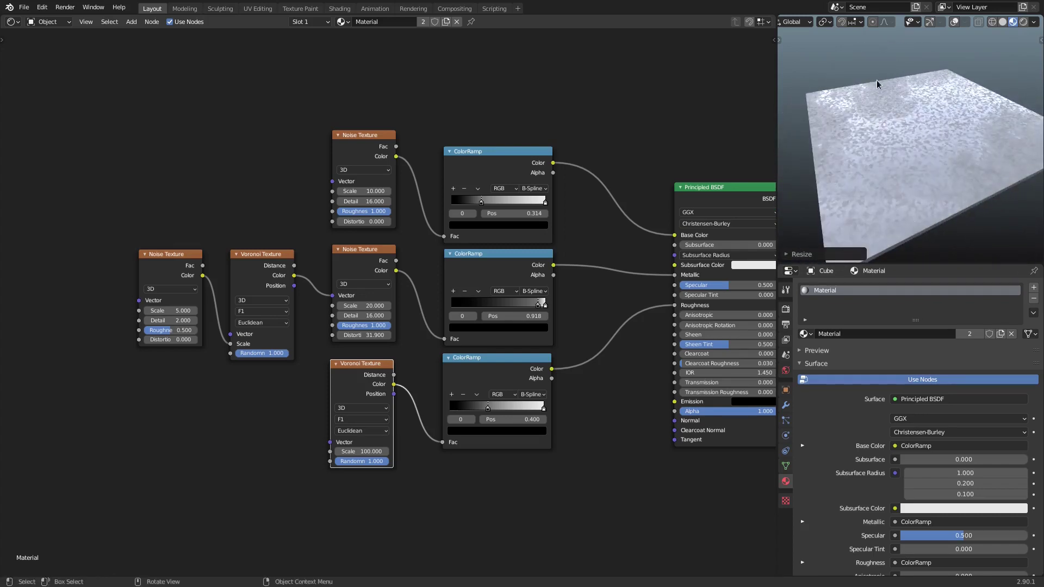
{"action": "scroll", "coordinate": [908, 184], "scroll_direction": "down", "scroll_amount": 5}
{"action": "middle_click_drag", "start_coordinate": [911, 176], "coordinate": [865, 147]}
{"action": "scroll", "coordinate": [867, 145], "scroll_direction": "up", "scroll_amount": 5}
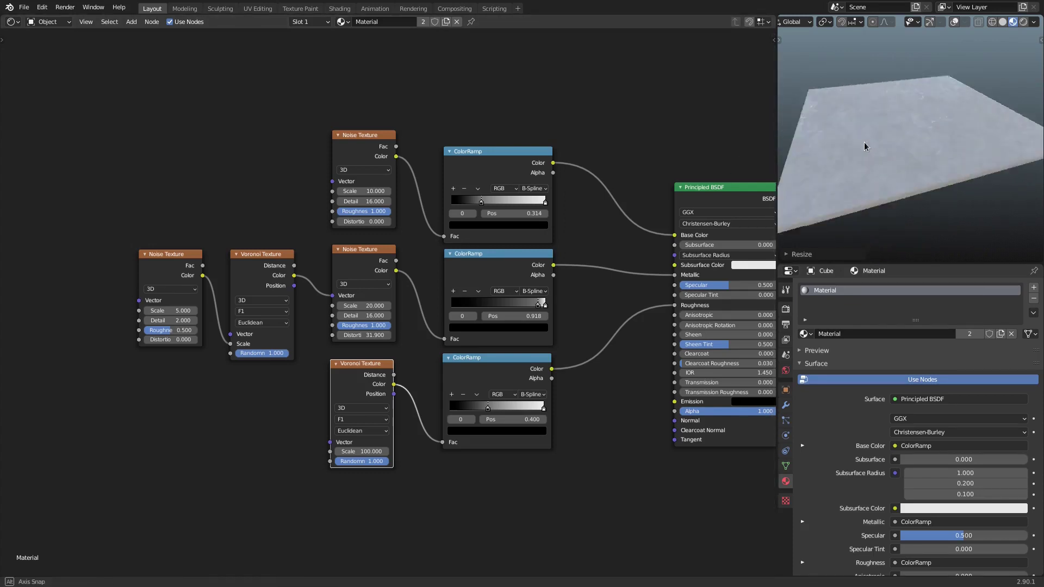
Step: Set the lower Voronoi Texture's Scale to 1000 and inspect the slab from near and far
{"action": "left_click", "coordinate": [372, 452]}
{"action": "type", "text": "1000"}
{"action": "key", "text": "Return"}
{"action": "scroll", "coordinate": [866, 181], "scroll_direction": "down", "scroll_amount": 3}
{"action": "middle_click_drag", "start_coordinate": [866, 181], "coordinate": [807, 184]}
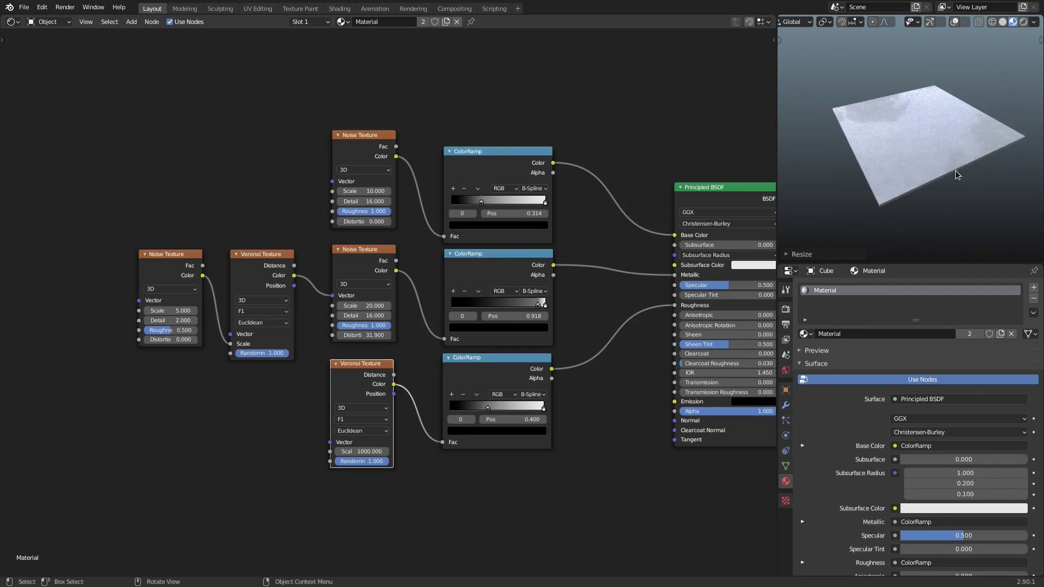
{"action": "scroll", "coordinate": [898, 167], "scroll_direction": "up", "scroll_amount": 5}
{"action": "middle_click_drag", "start_coordinate": [897, 168], "coordinate": [921, 184]}
{"action": "scroll", "coordinate": [911, 164], "scroll_direction": "down", "scroll_amount": 6}
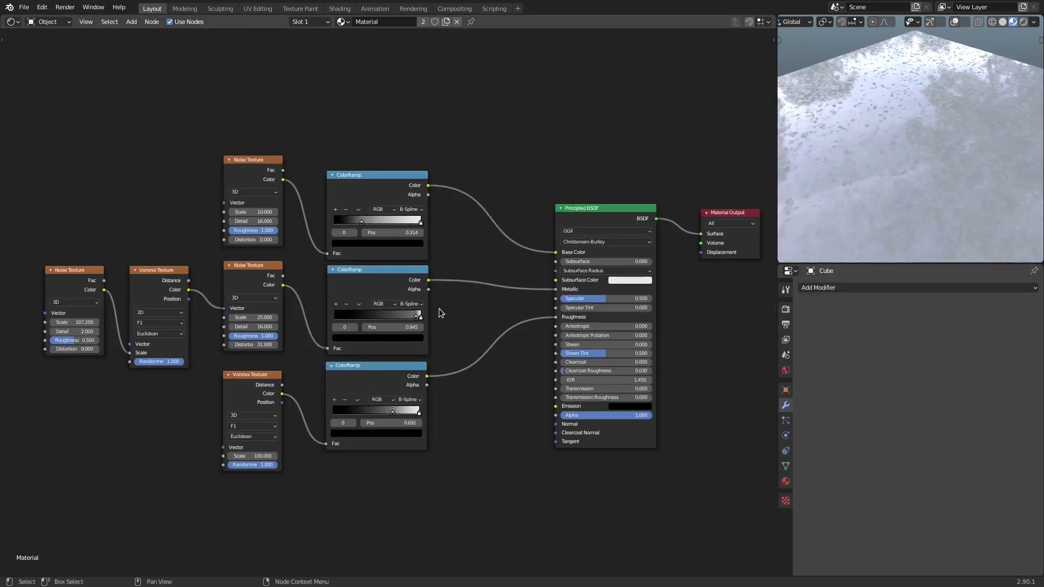
Step: Try the middle ColorRamp's black stop at position 0.000, compare the slab's look, and set the stop to 0.968
{"action": "middle_click_drag", "start_coordinate": [785, 233], "coordinate": [869, 177]}
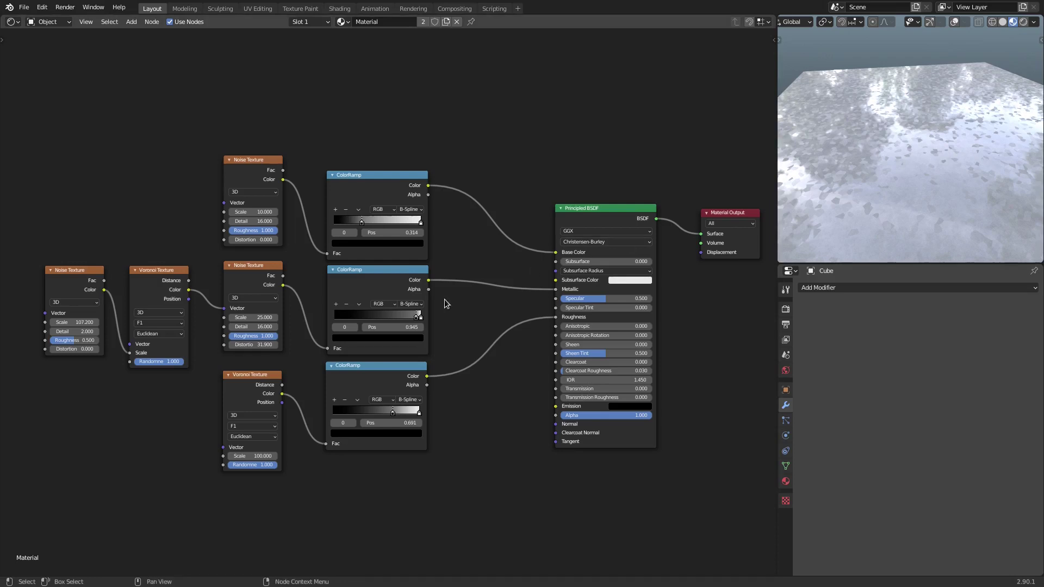
{"action": "left_click_drag", "start_coordinate": [415, 322], "coordinate": [292, 321]}
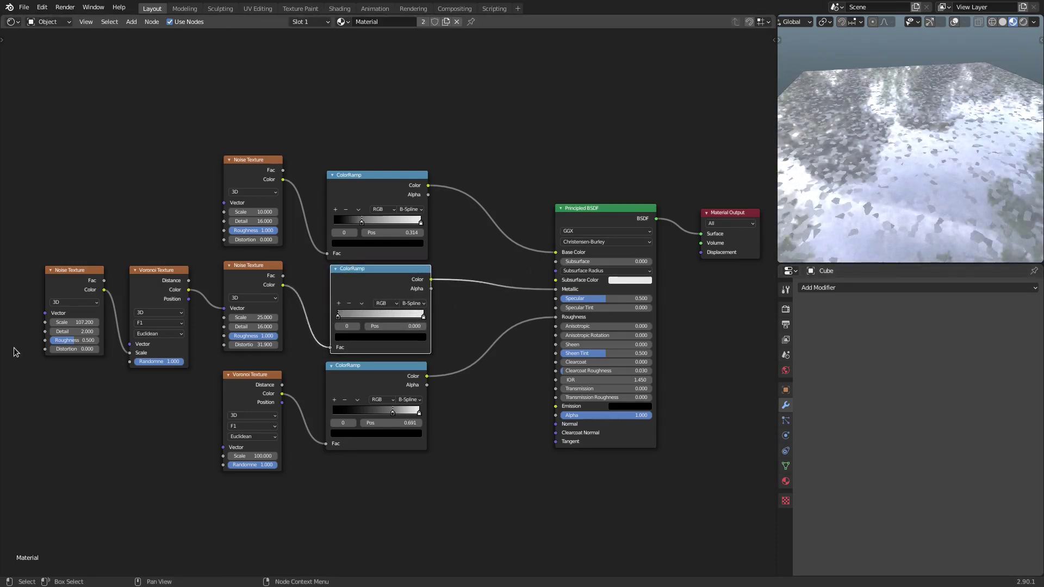
{"action": "left_click_drag", "start_coordinate": [381, 297], "coordinate": [377, 297]}
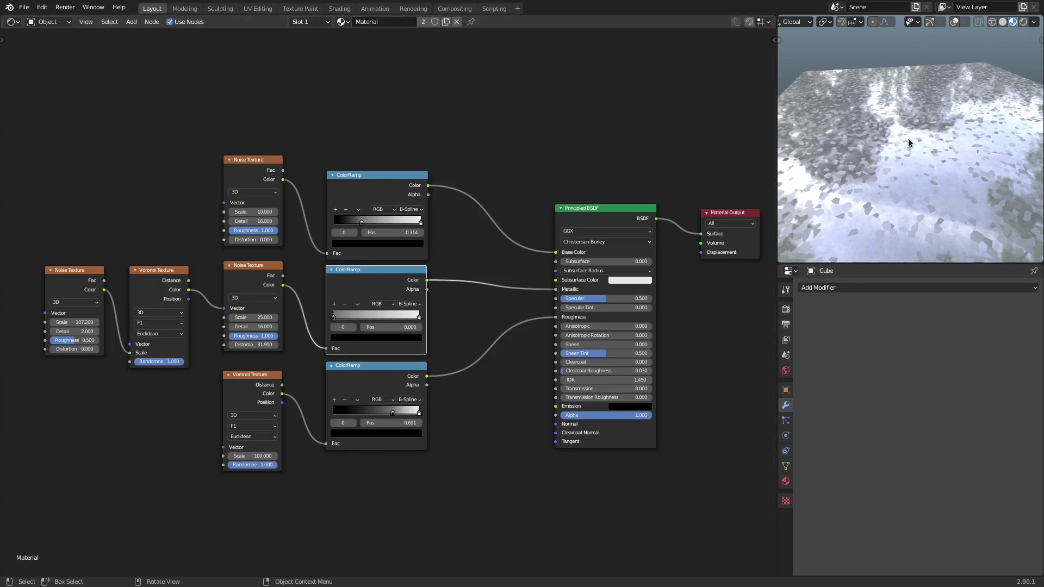
{"action": "middle_click_drag", "start_coordinate": [904, 171], "coordinate": [804, 150]}
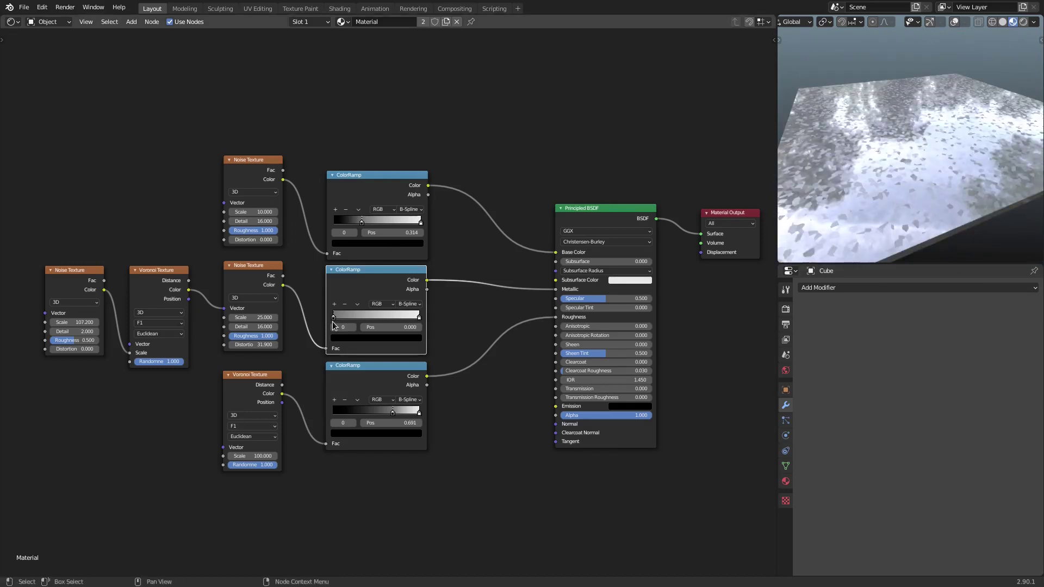
{"action": "left_click_drag", "start_coordinate": [335, 315], "coordinate": [392, 318]}
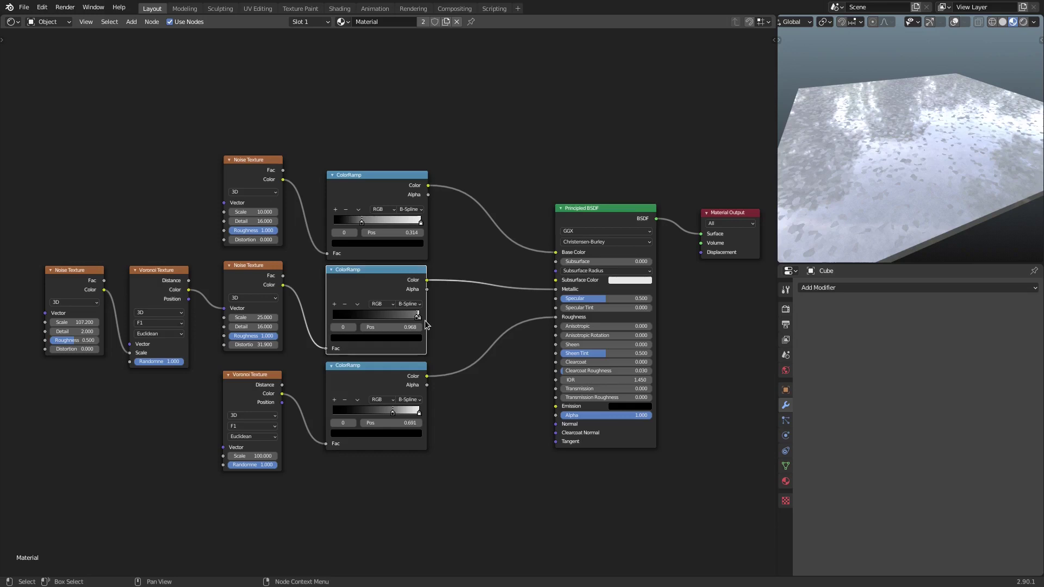
Step: Temporarily route the lower ColorRamp into Metallic, and restore the middle ColorRamp to Metallic and the lower one to Roughness
{"action": "left_click_drag", "start_coordinate": [551, 317], "coordinate": [555, 289]}
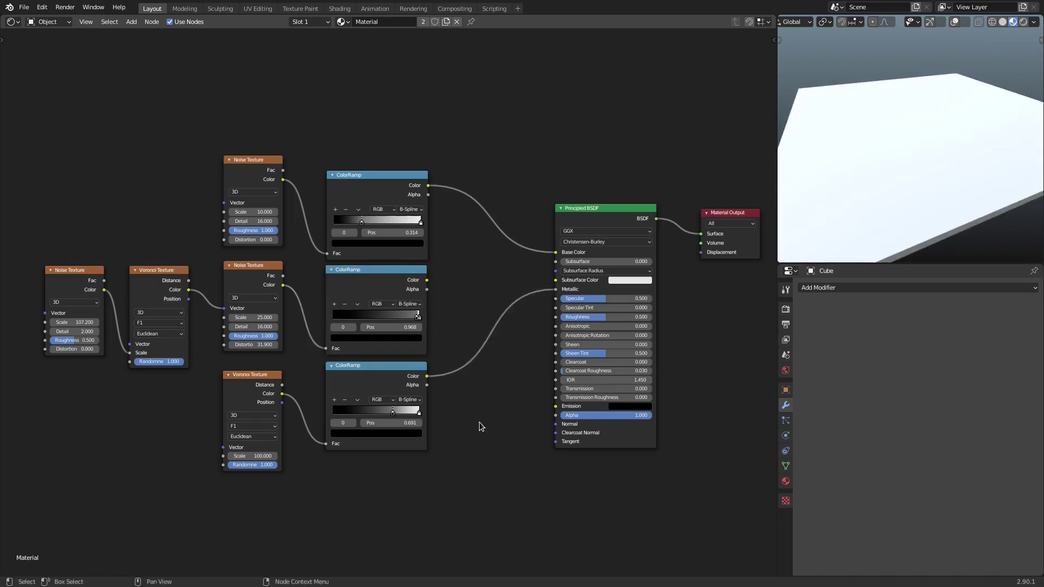
{"action": "middle_click_drag", "start_coordinate": [957, 120], "coordinate": [958, 184]}
{"action": "left_click_drag", "start_coordinate": [428, 280], "coordinate": [555, 289]}
{"action": "left_click_drag", "start_coordinate": [427, 376], "coordinate": [557, 319]}
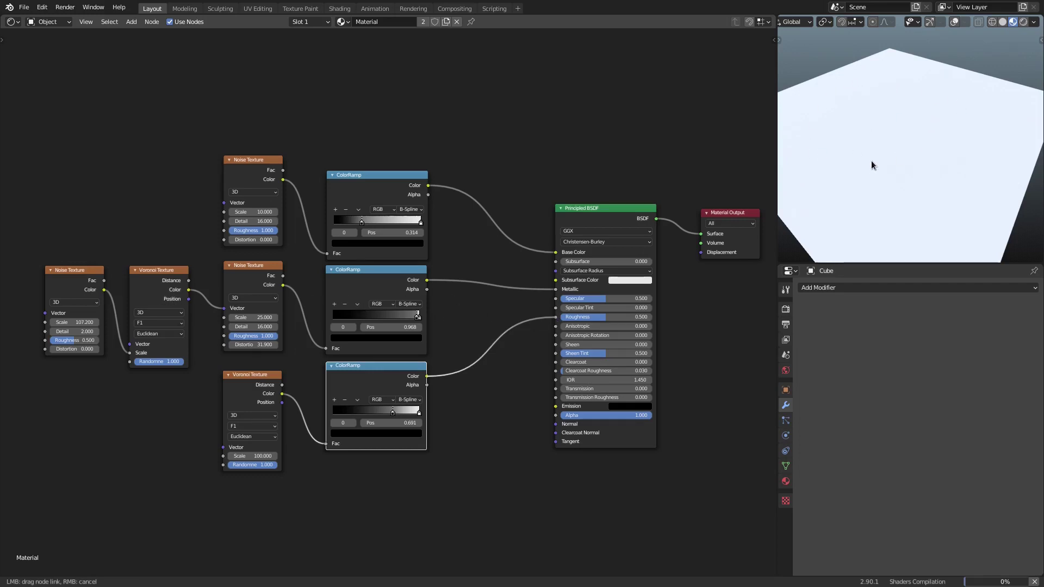
{"action": "mouse_move", "coordinate": [932, 174]}
{"action": "middle_mouse_down"}
{"action": "mouse_move", "coordinate": [947, 164]}
{"action": "mouse_move", "coordinate": [932, 199]}
{"action": "mouse_move", "coordinate": [919, 176]}
{"action": "mouse_move", "coordinate": [940, 167]}
{"action": "middle_mouse_up"}
{"action": "middle_click_drag", "start_coordinate": [879, 163], "coordinate": [957, 163]}
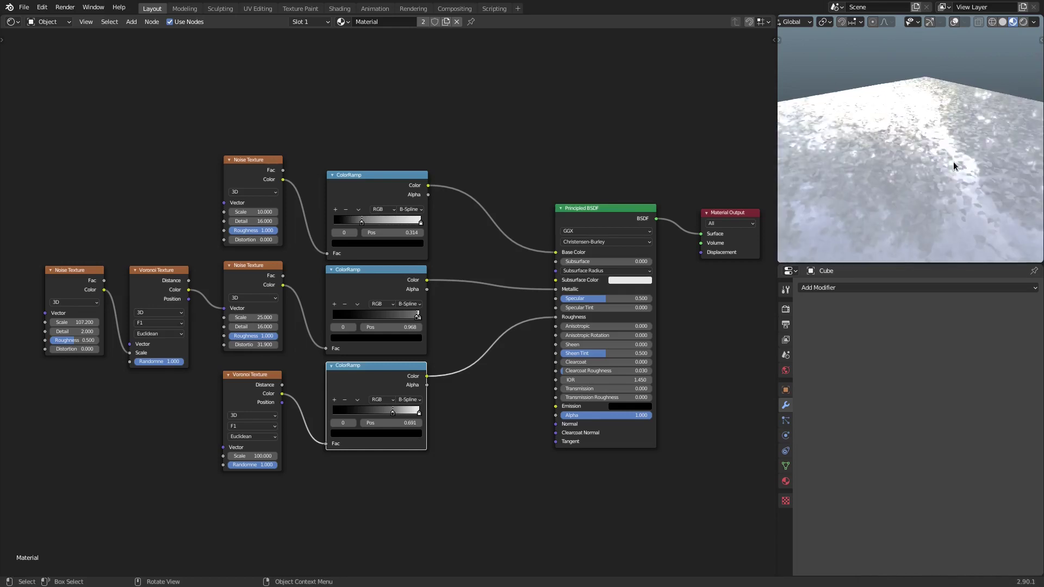
Step: Set the middle ColorRamp's black stop to position 0.950 and inspect the slab's surface
{"action": "left_click_drag", "start_coordinate": [401, 319], "coordinate": [404, 338]}
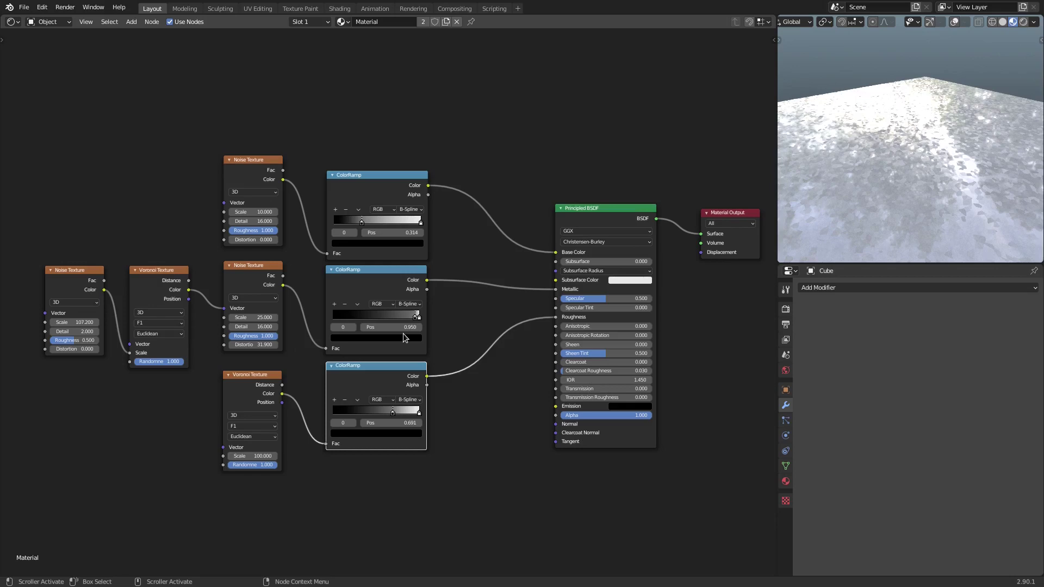
{"action": "middle_click_drag", "start_coordinate": [815, 197], "coordinate": [915, 155]}
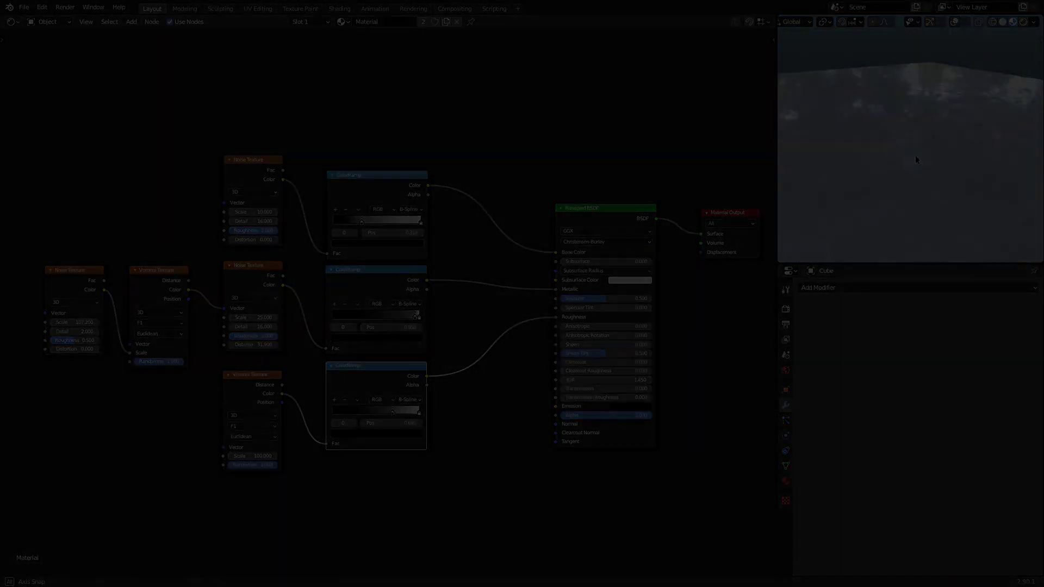